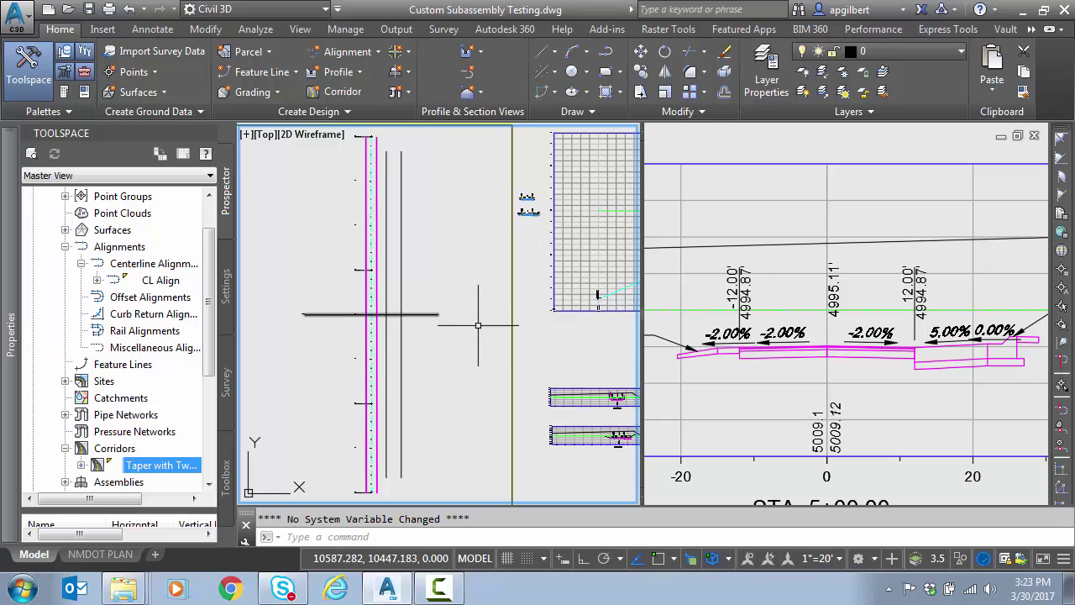
scroll(526, 206, up, 10)
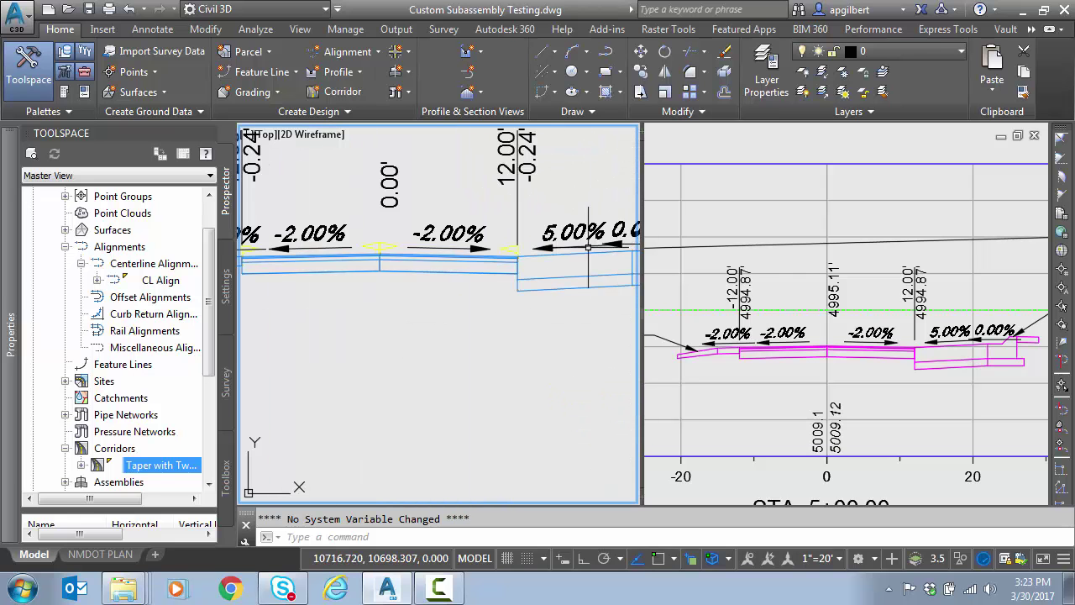
scroll(588, 248, down, 2)
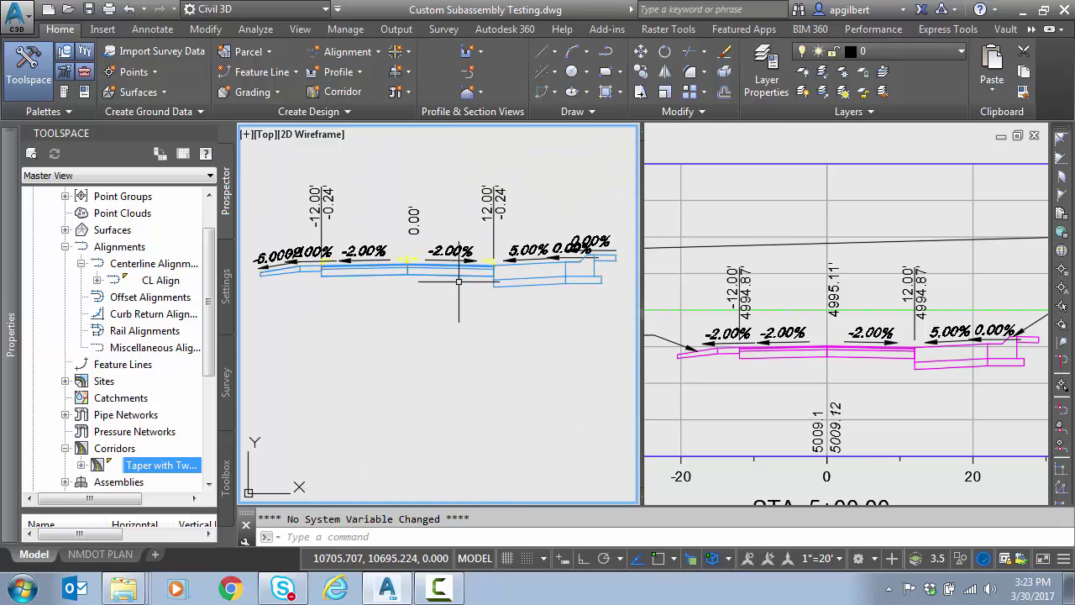
scroll(459, 281, down, 5)
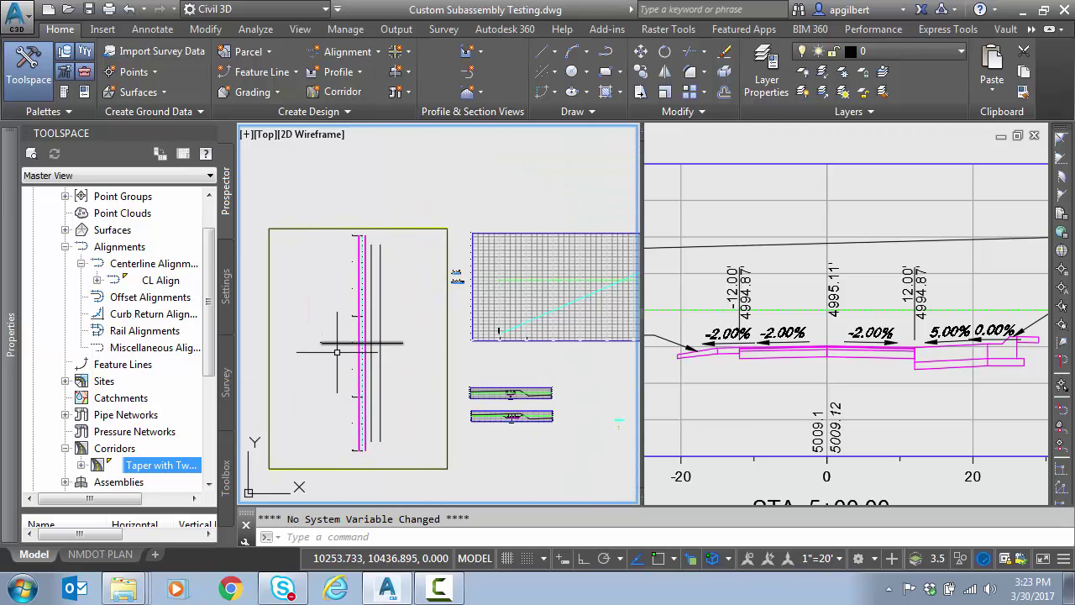
scroll(337, 351, up, 5)
key(Escape)
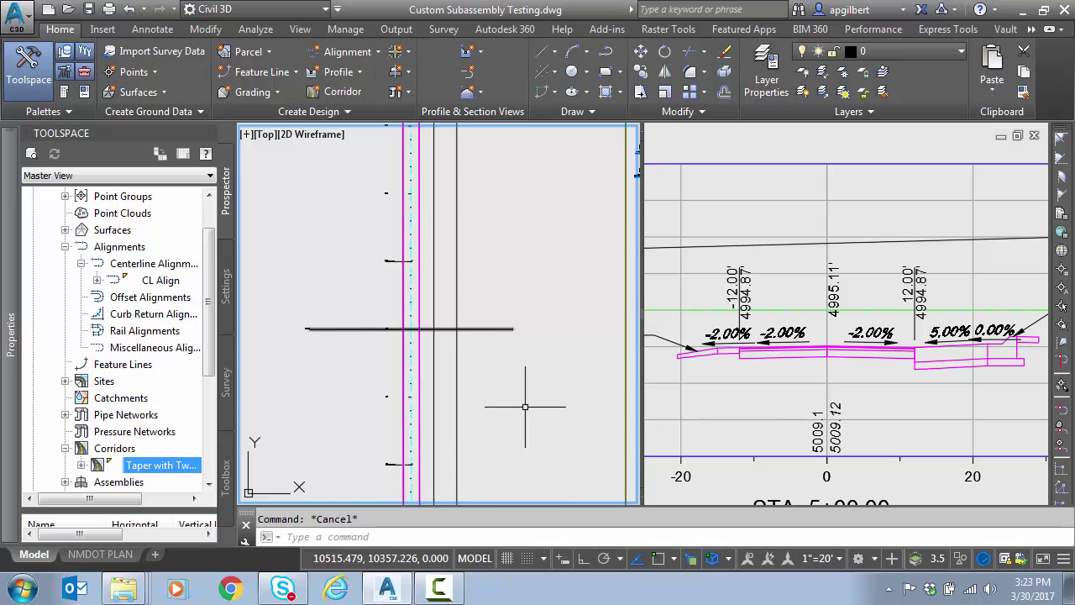
scroll(511, 391, down, 3)
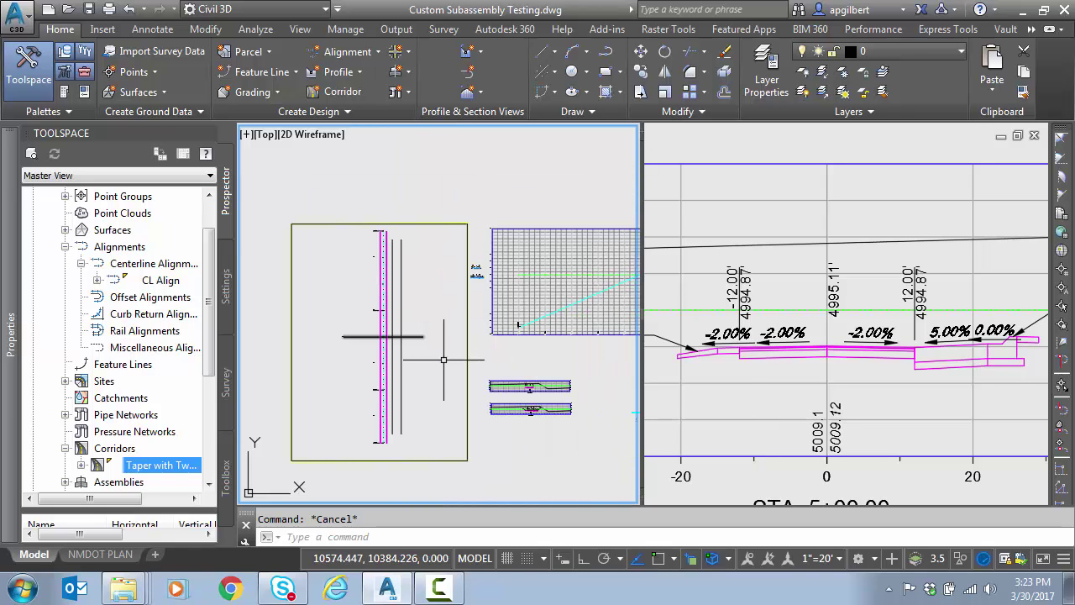
Open the Superelevation Curve Manager for the CL Align centerline alignment from the Calculate/Edit Superelevation command
scroll(387, 315, up, 3)
click(391, 318)
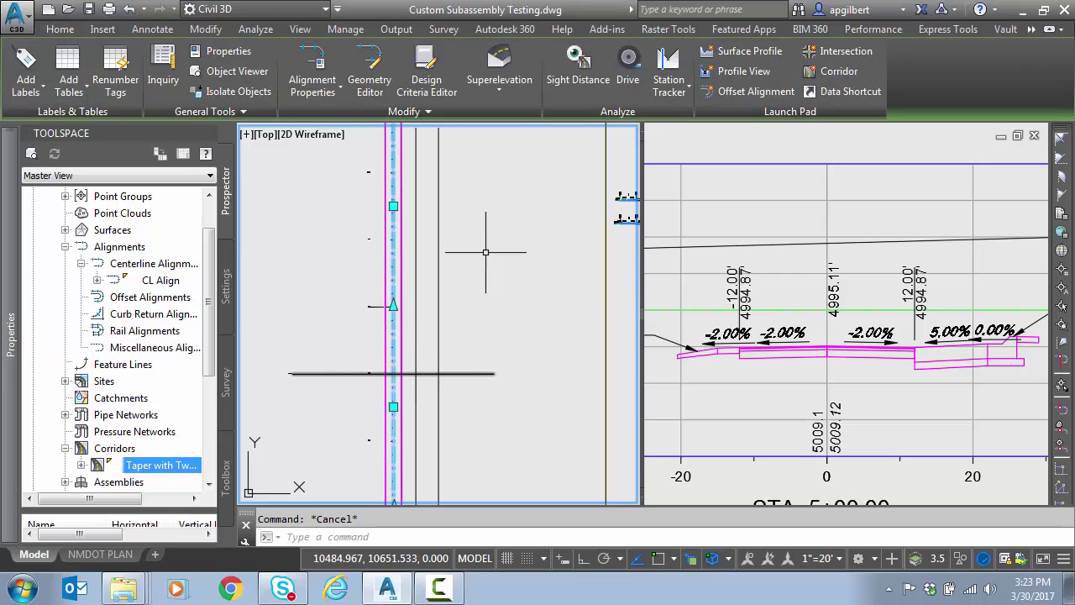
click(490, 87)
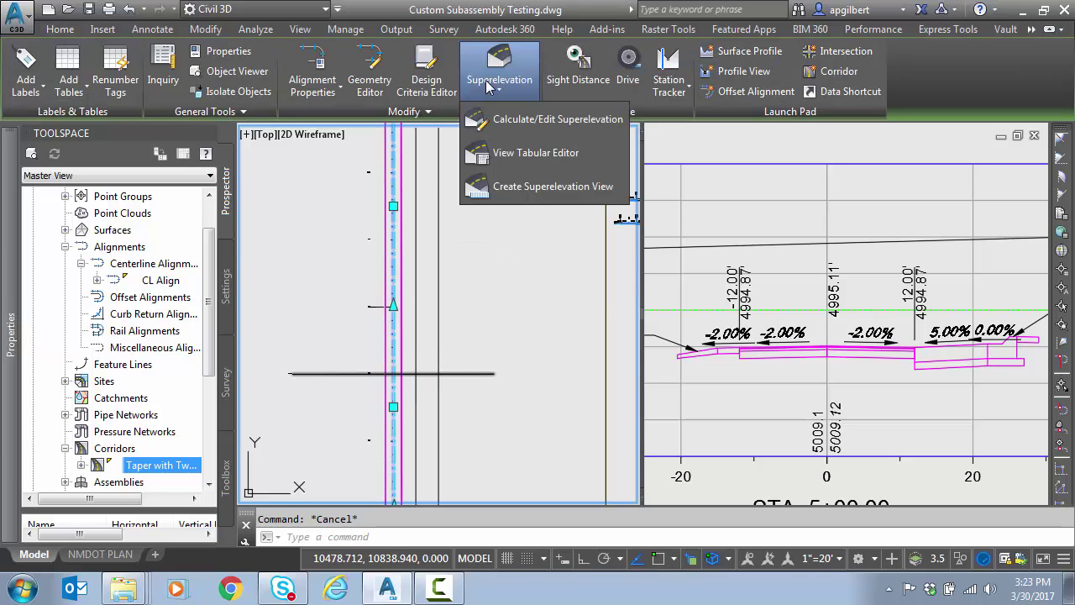
click(553, 124)
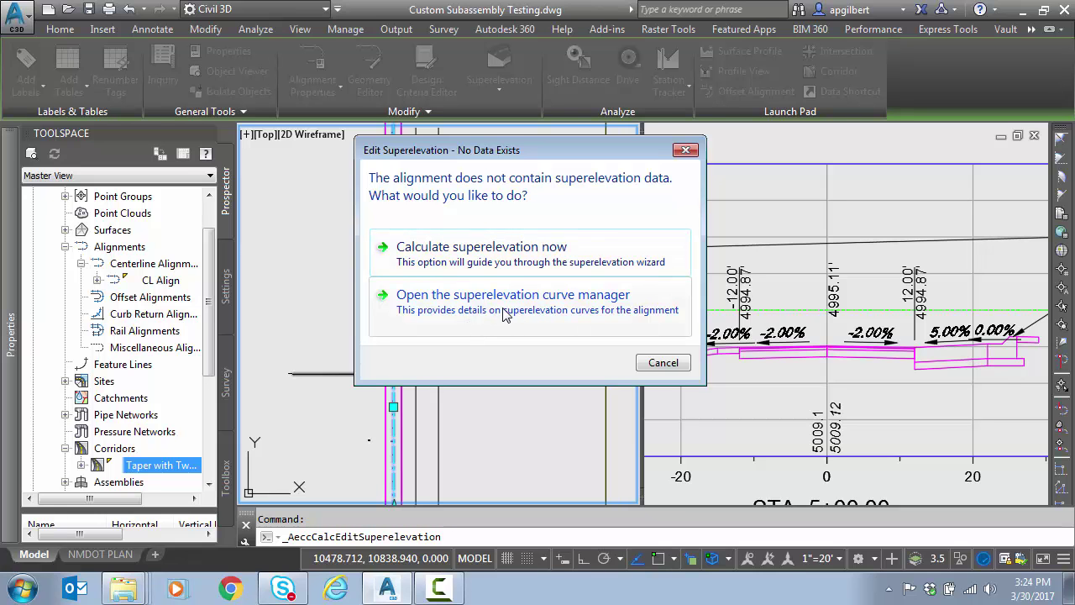
click(571, 316)
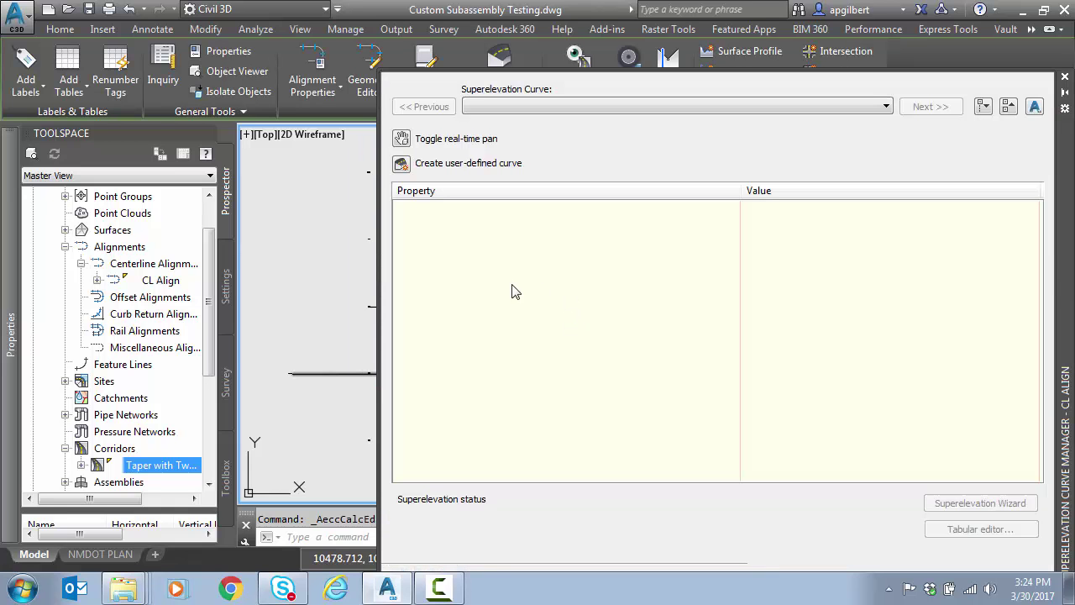
Dock the Superelevation Curve Manager beside the drawing views so that the alignment is uncovered
drag(1059, 224, 969, 172)
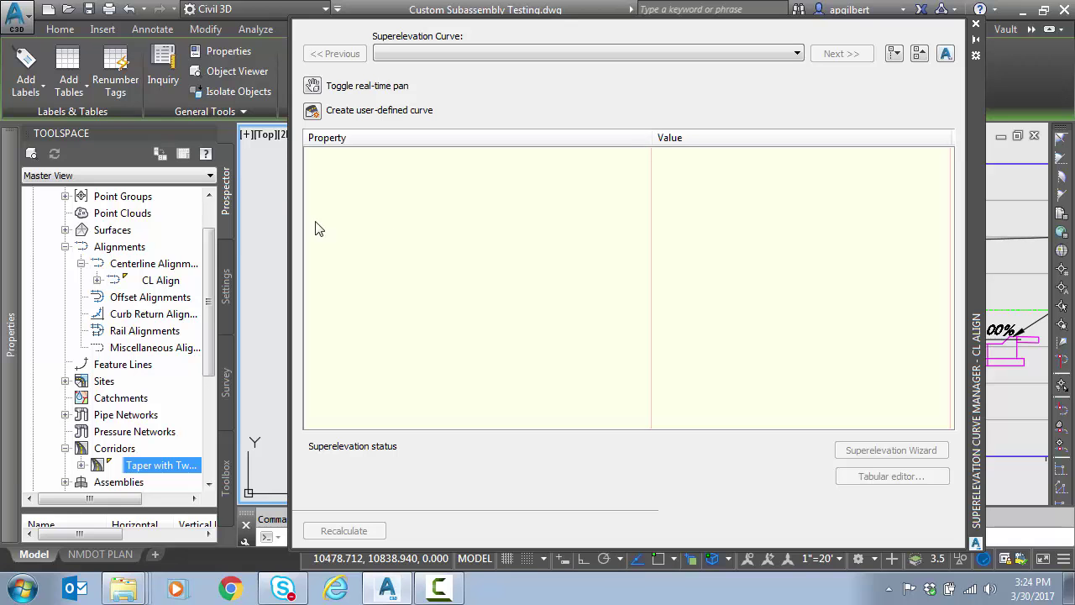
click(312, 112)
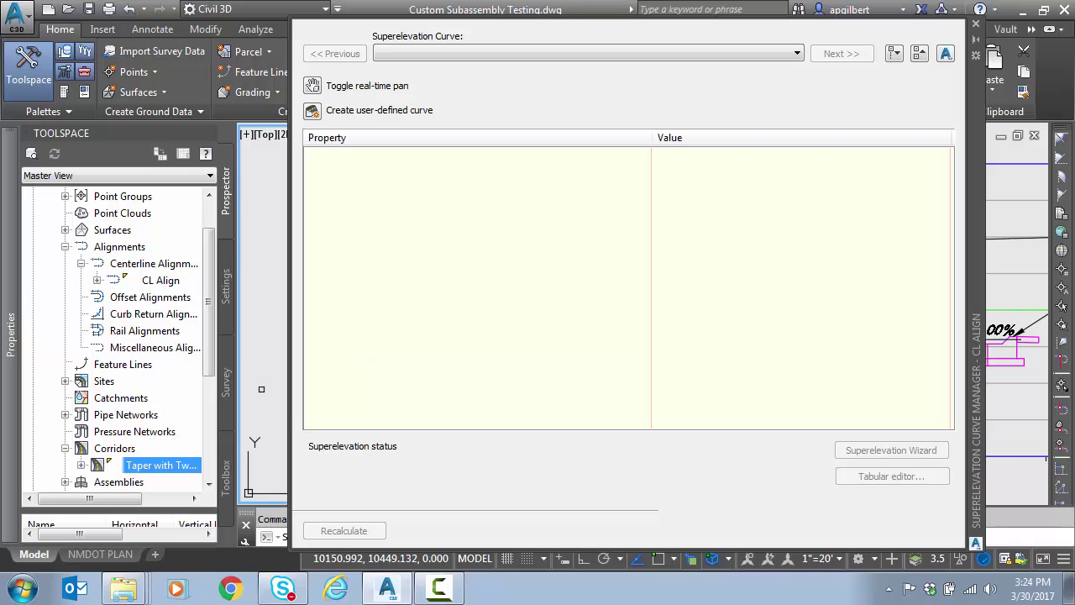
drag(985, 220, 328, 209)
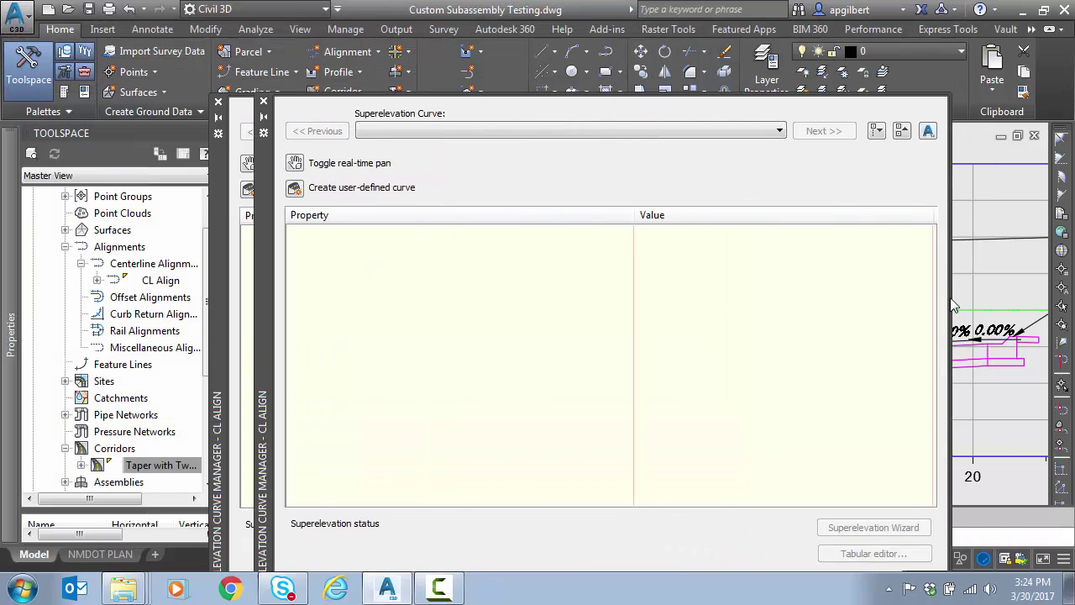
key(Escape)
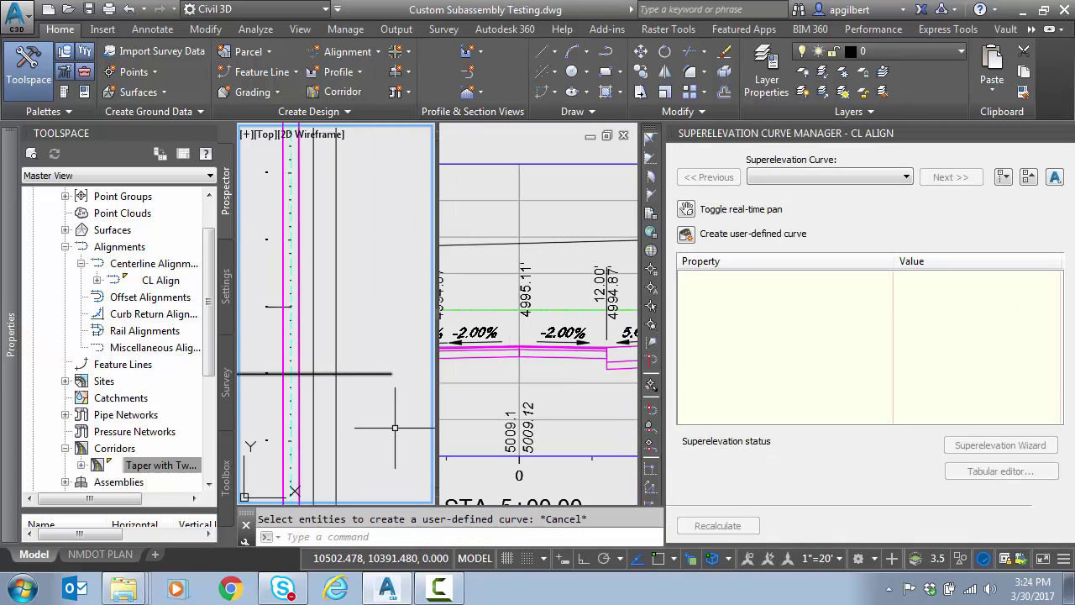
Create a user-defined superelevation curve from the three consecutive entities along the CL Align centerline
click(687, 235)
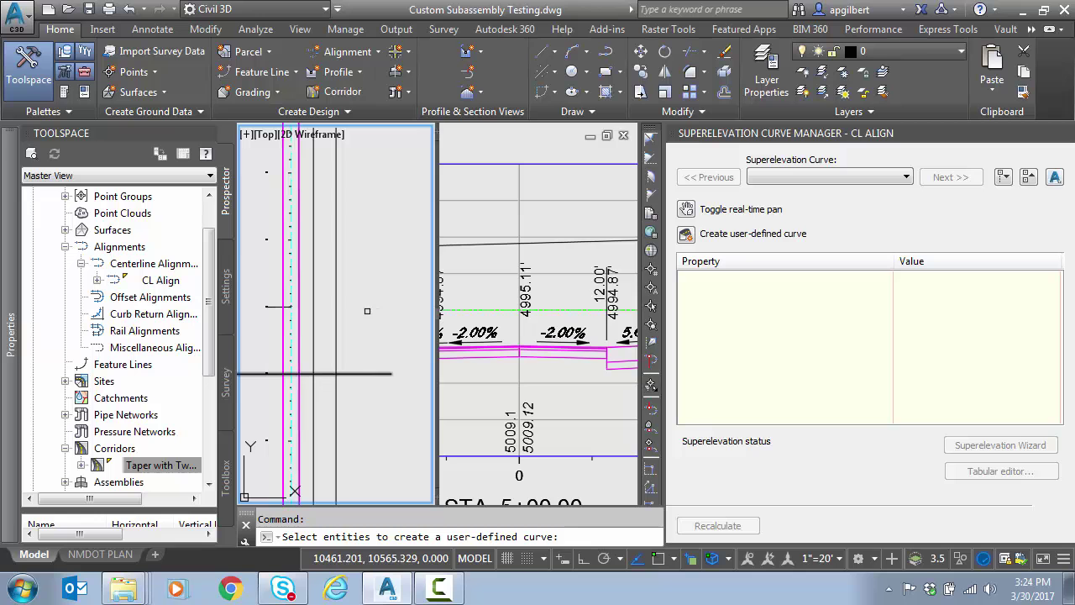
scroll(377, 310, down, 3)
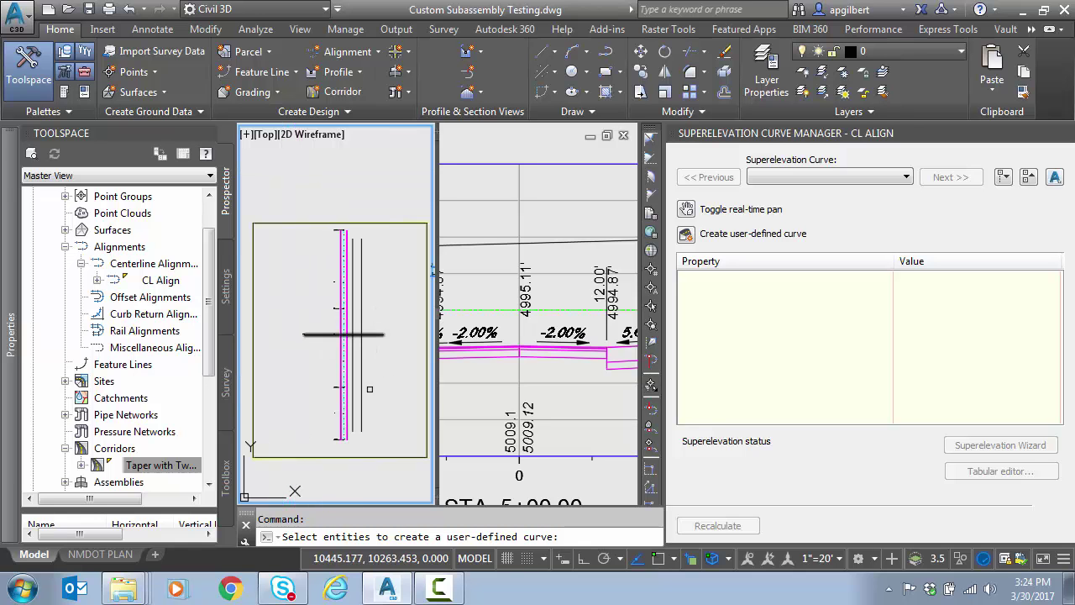
scroll(377, 428, up, 1)
scroll(377, 429, down, 1)
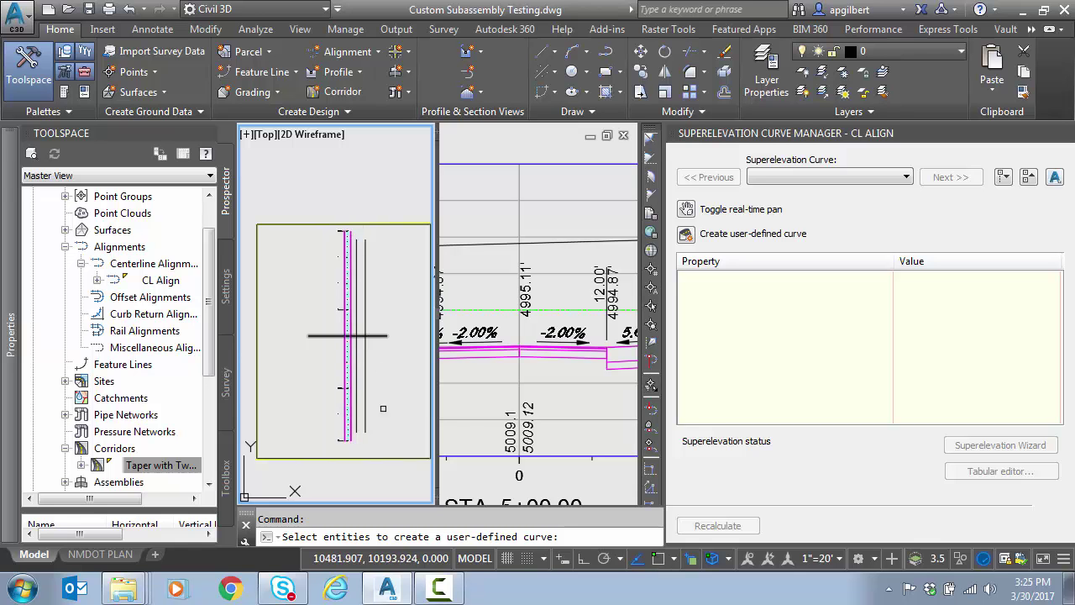
scroll(379, 413, up, 2)
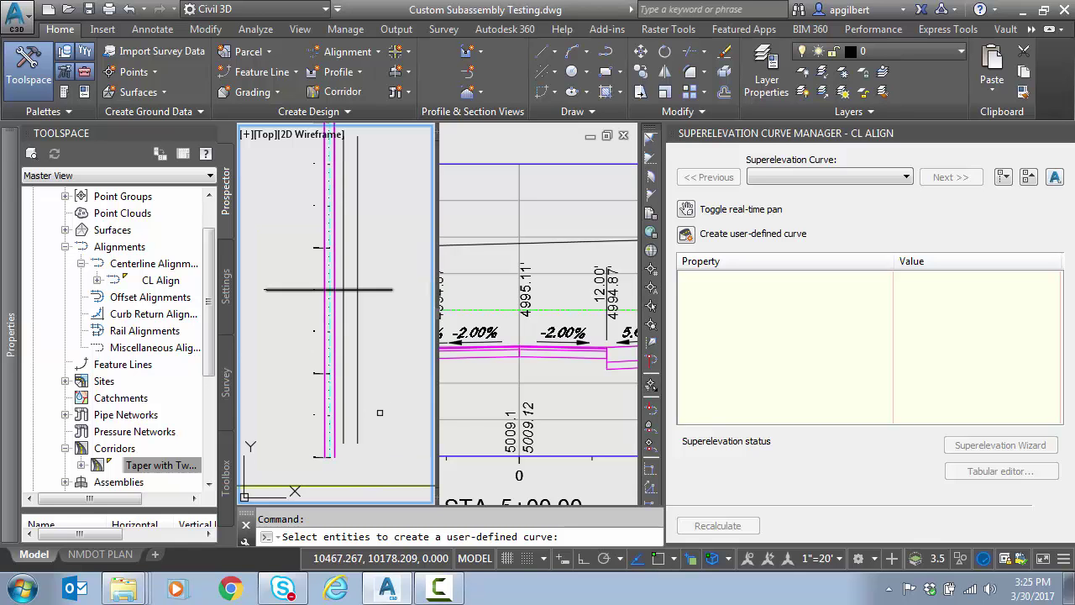
scroll(332, 406, up, 4)
click(327, 409)
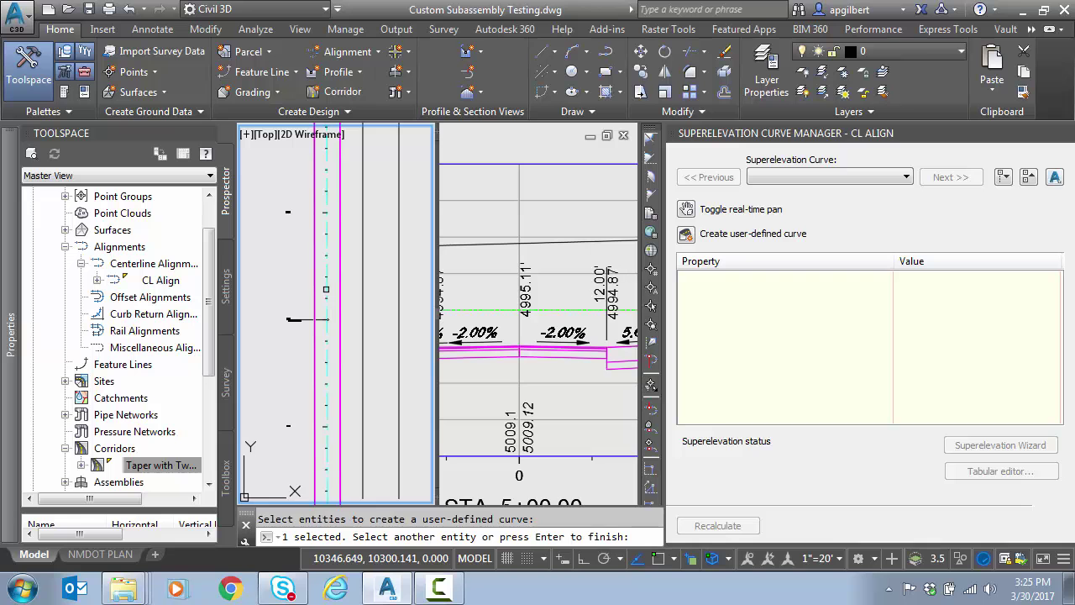
click(326, 290)
scroll(336, 252, down, 4)
scroll(347, 177, up, 1)
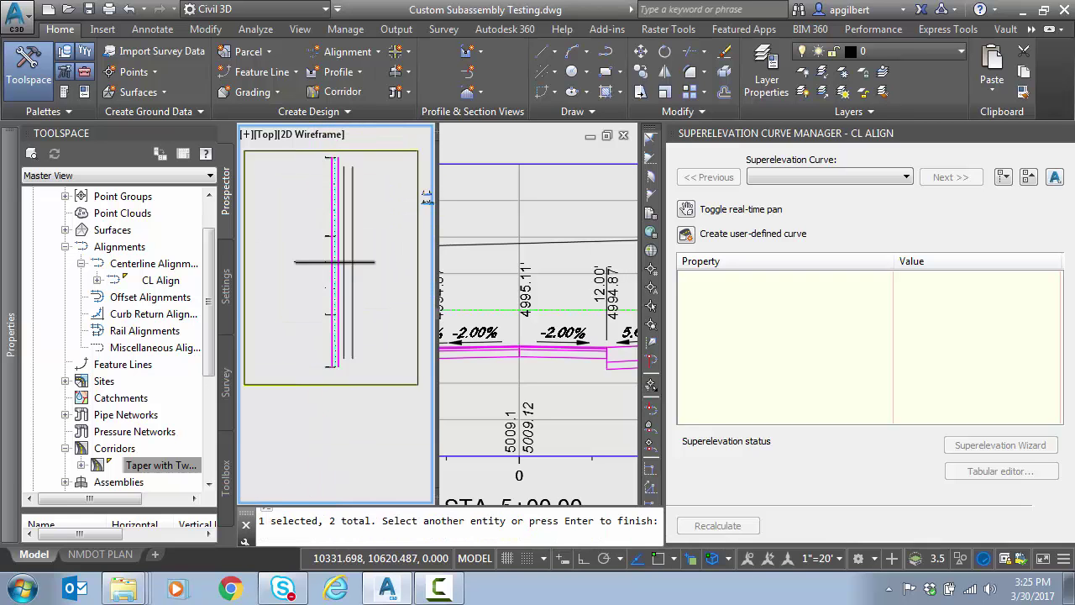
scroll(337, 252, up, 3)
click(337, 223)
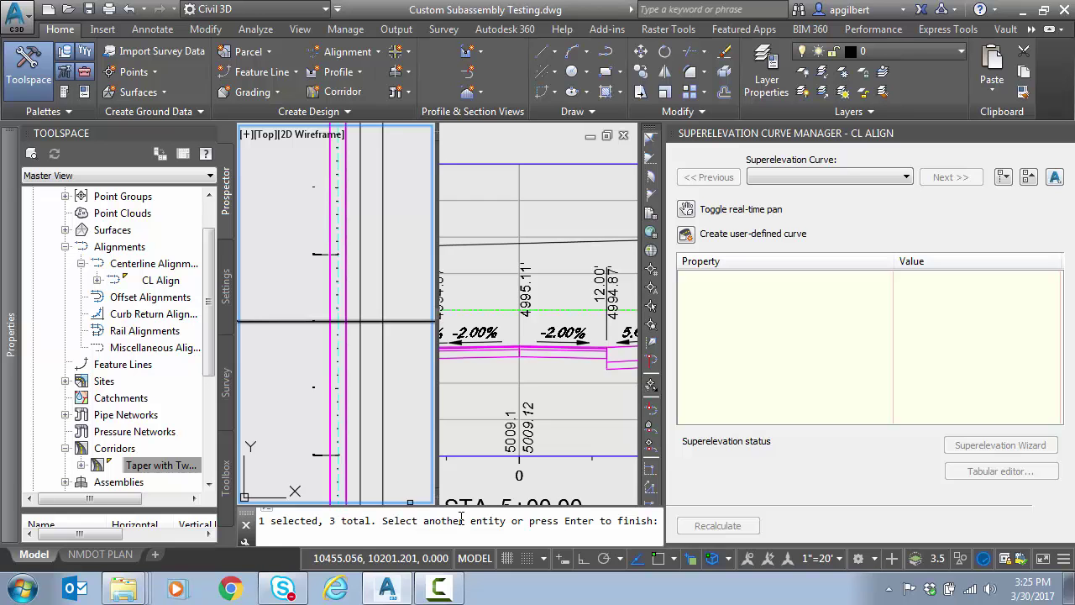
key(Return)
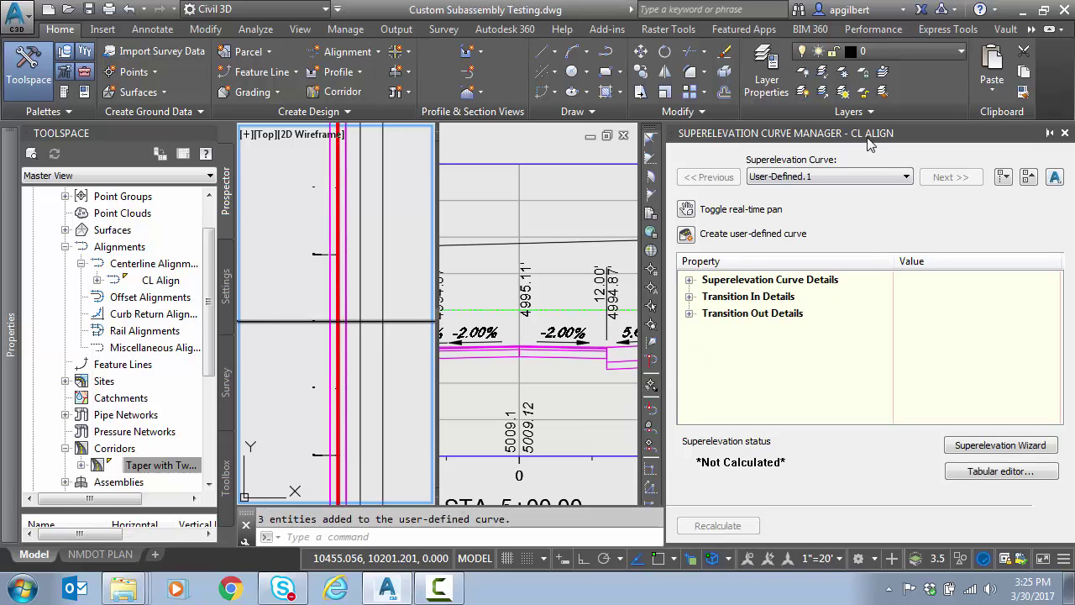
Open the superelevation tabular editor for curve User-Defined.1 and close the curve manager
click(689, 297)
click(689, 297)
click(688, 313)
click(689, 313)
click(986, 472)
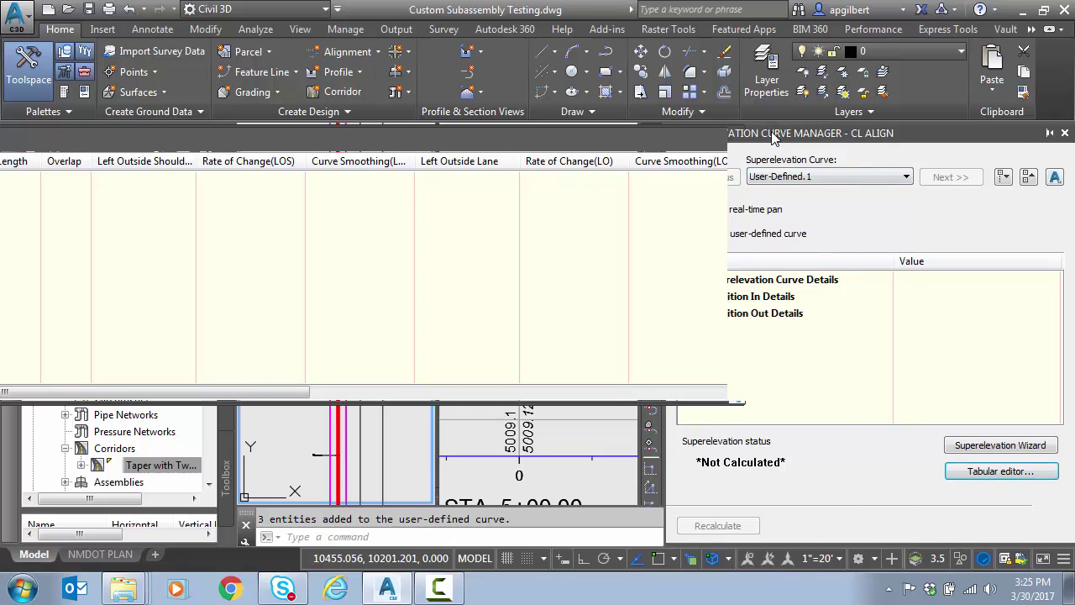
click(1065, 134)
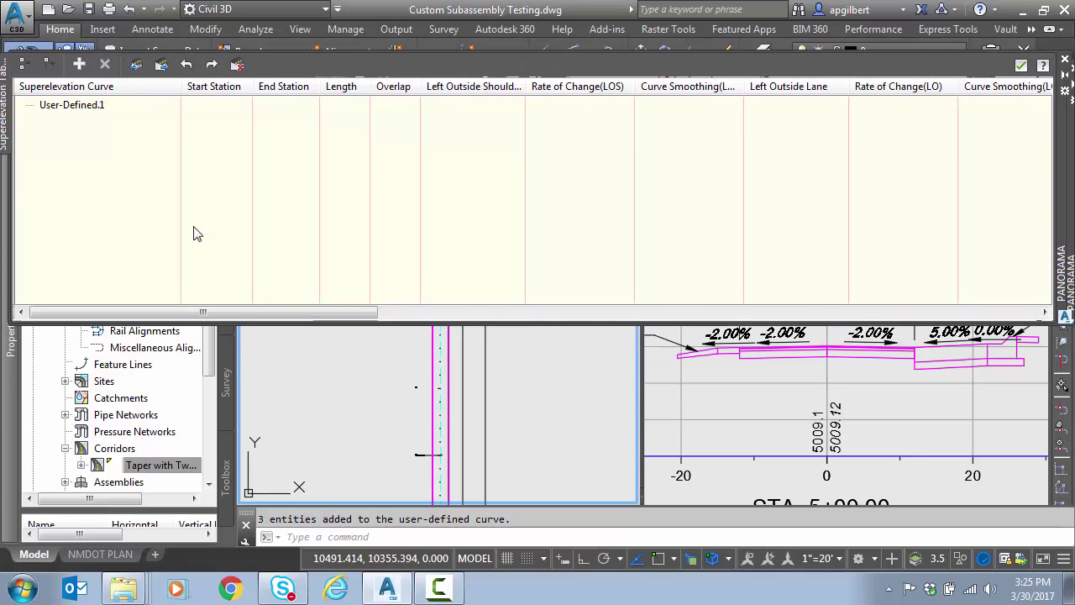
Add a transition region to User-Defined.1 at station 1+00, snapping to the start endpoint of the centerline alignment
click(82, 107)
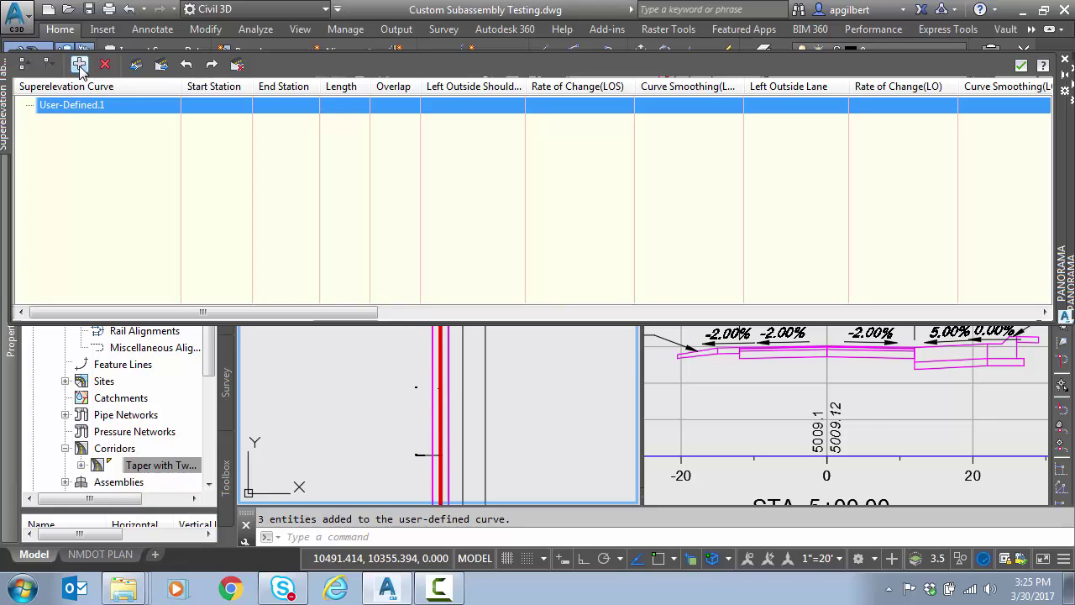
click(80, 65)
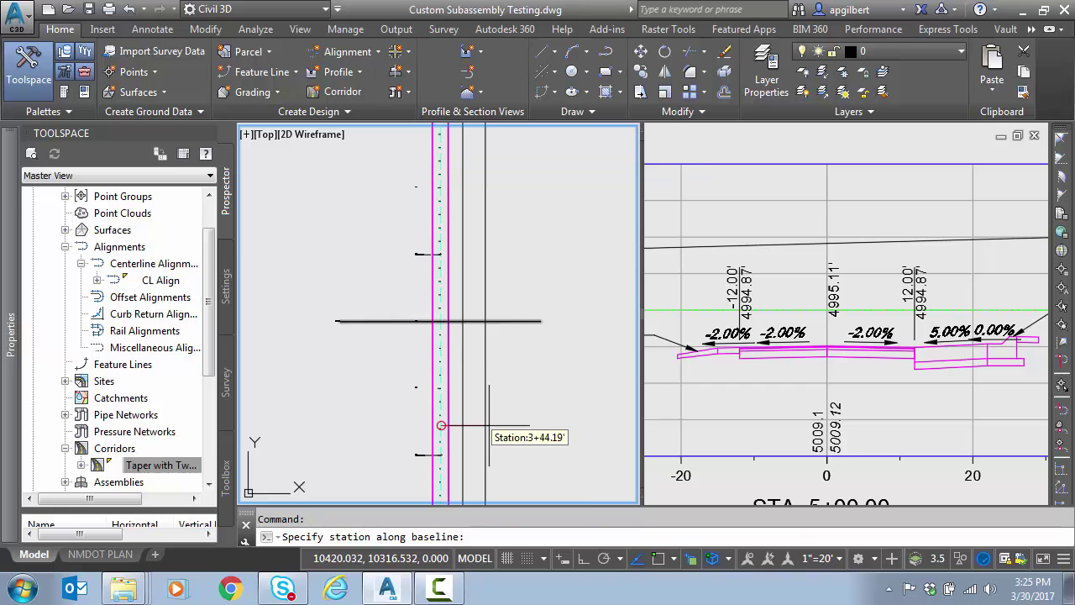
scroll(456, 432, down, 3)
scroll(420, 470, up, 4)
middle_drag(471, 448, 466, 366)
shift+right_click(469, 418)
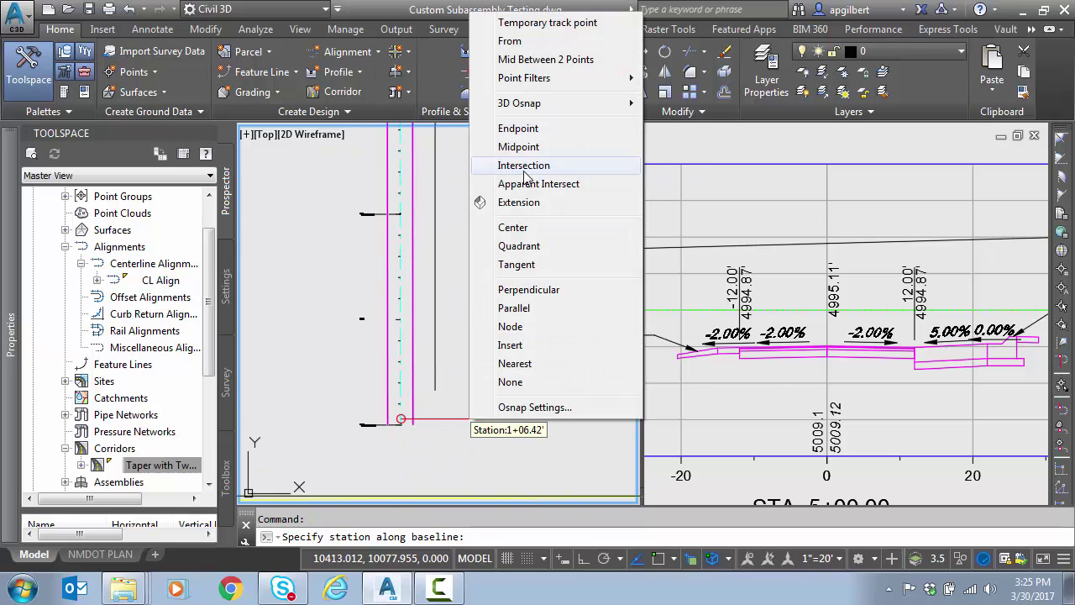
click(519, 127)
click(401, 414)
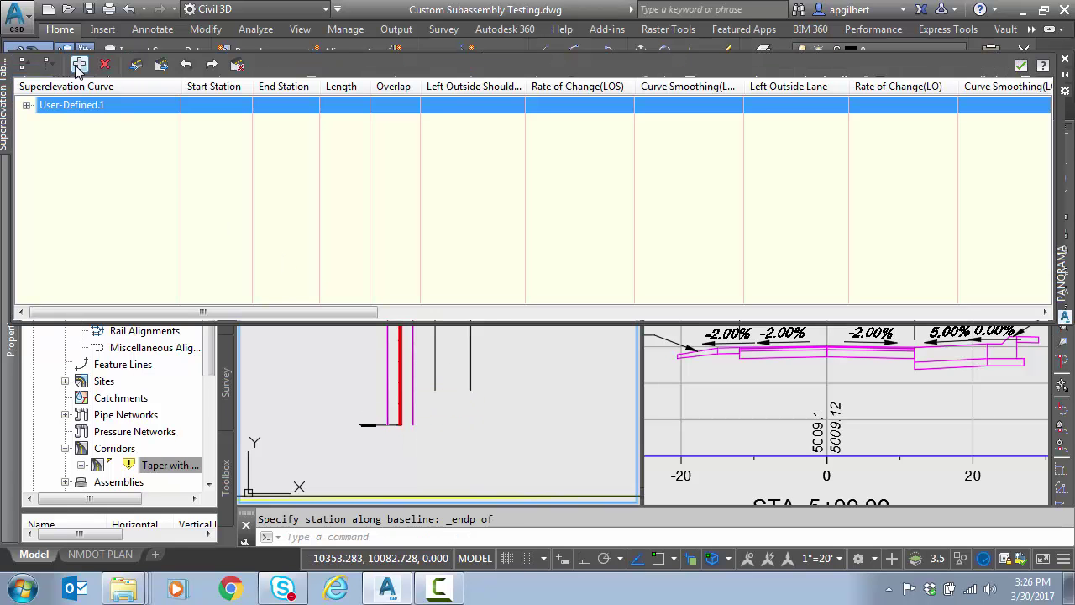
Add a second transition region to User-Defined.1 at station 9+00, snapping to the far endpoint of the centerline alignment
click(79, 65)
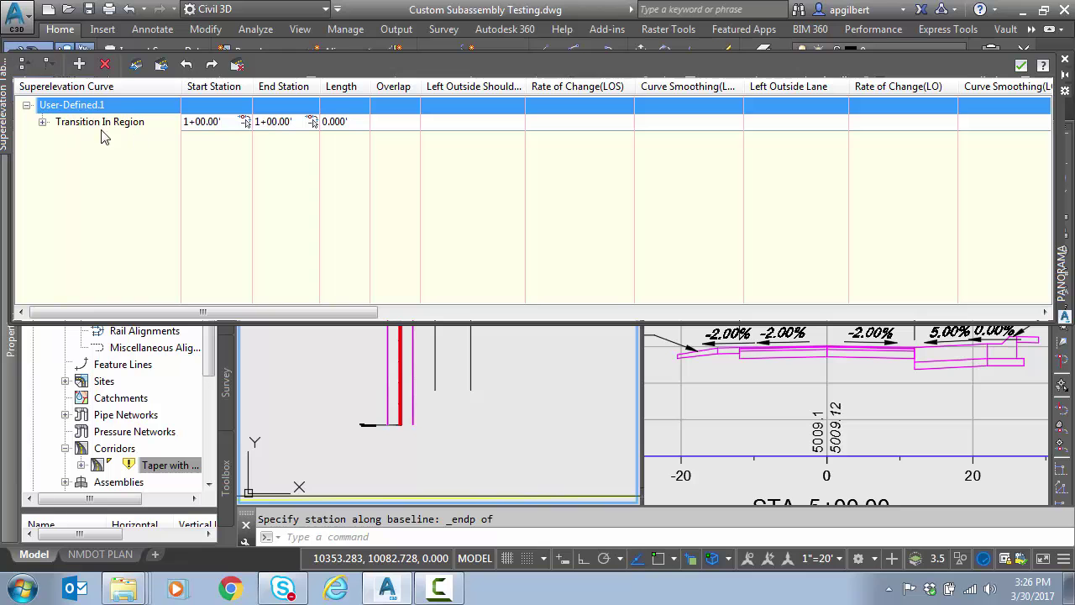
click(79, 65)
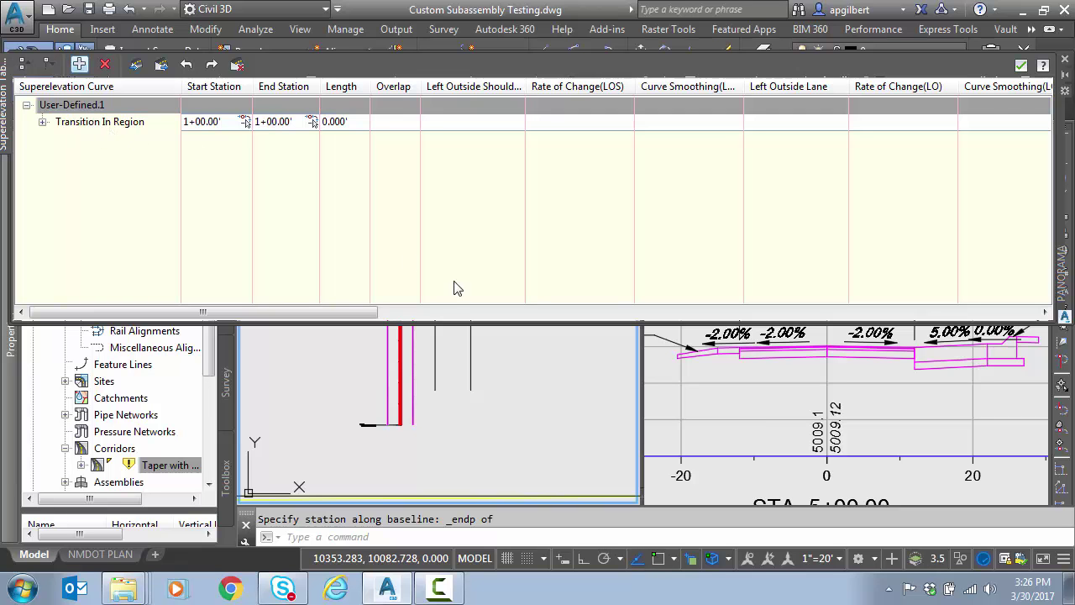
scroll(420, 294, down, 3)
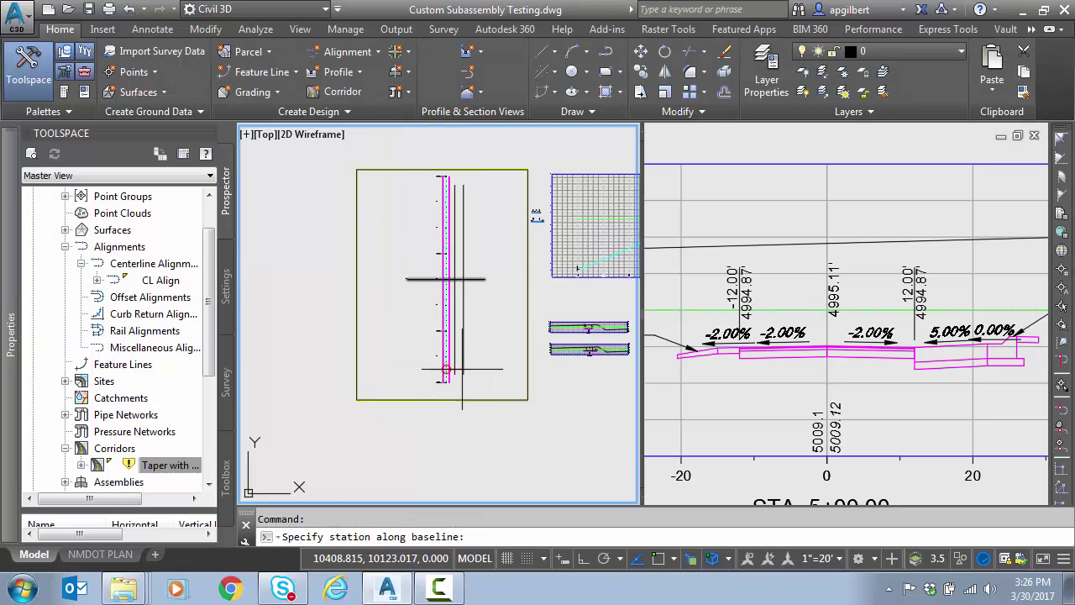
scroll(420, 294, up, 4)
shift+right_click(456, 252)
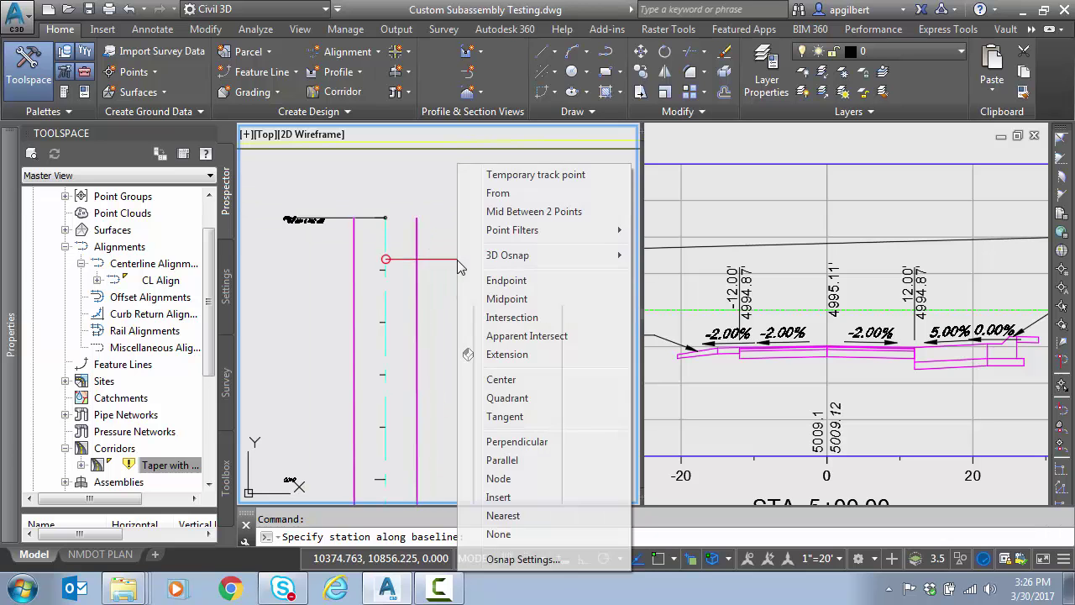
click(516, 283)
click(386, 233)
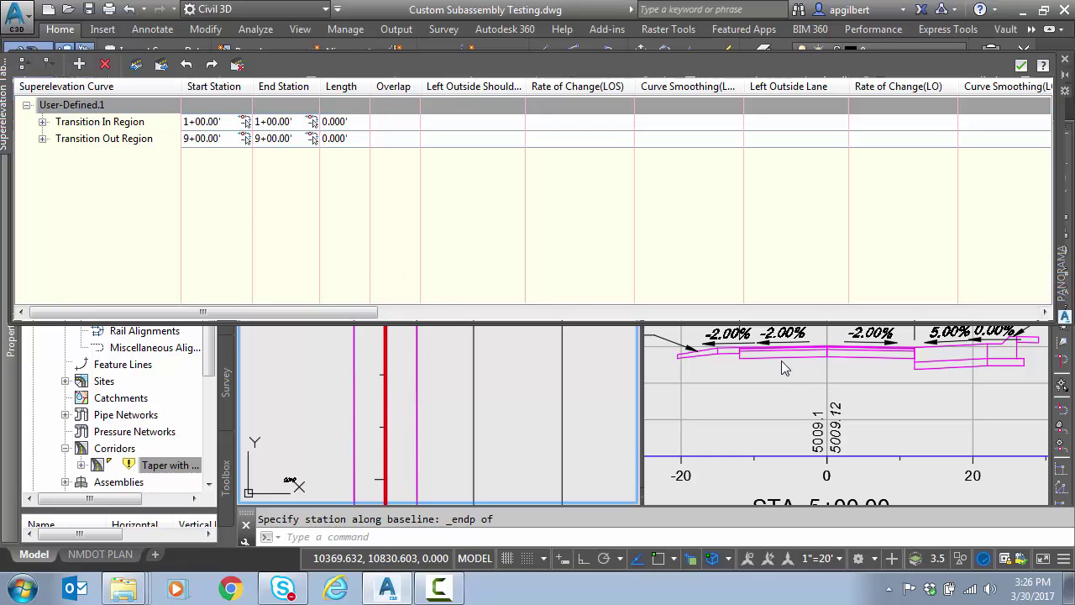
Shorten the tabular editor to uncover the section view, and expand and select the Transition In Region
drag(855, 321, 855, 267)
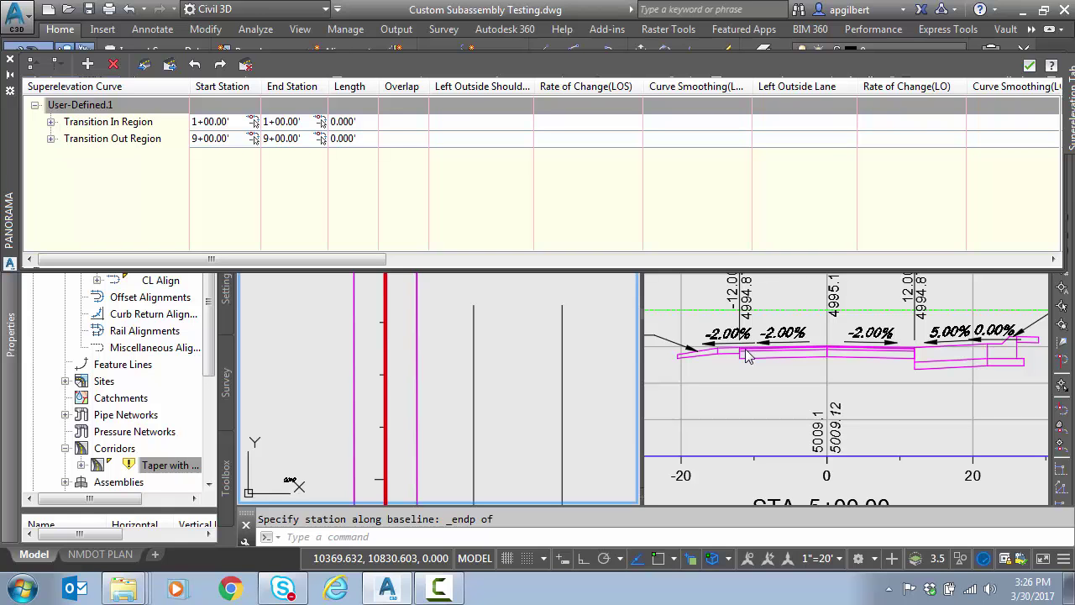
click(51, 121)
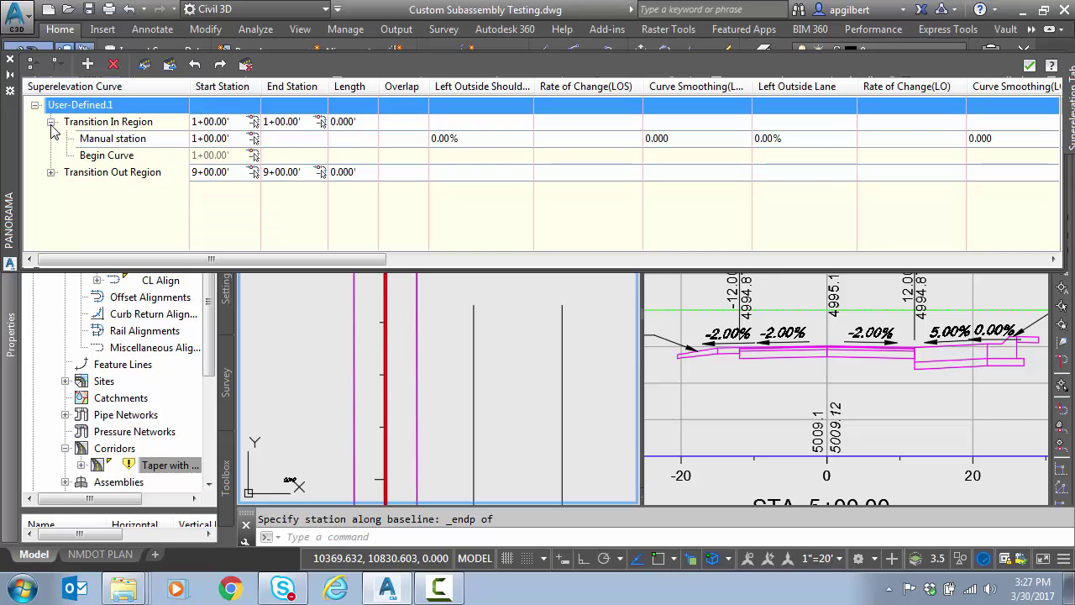
click(109, 124)
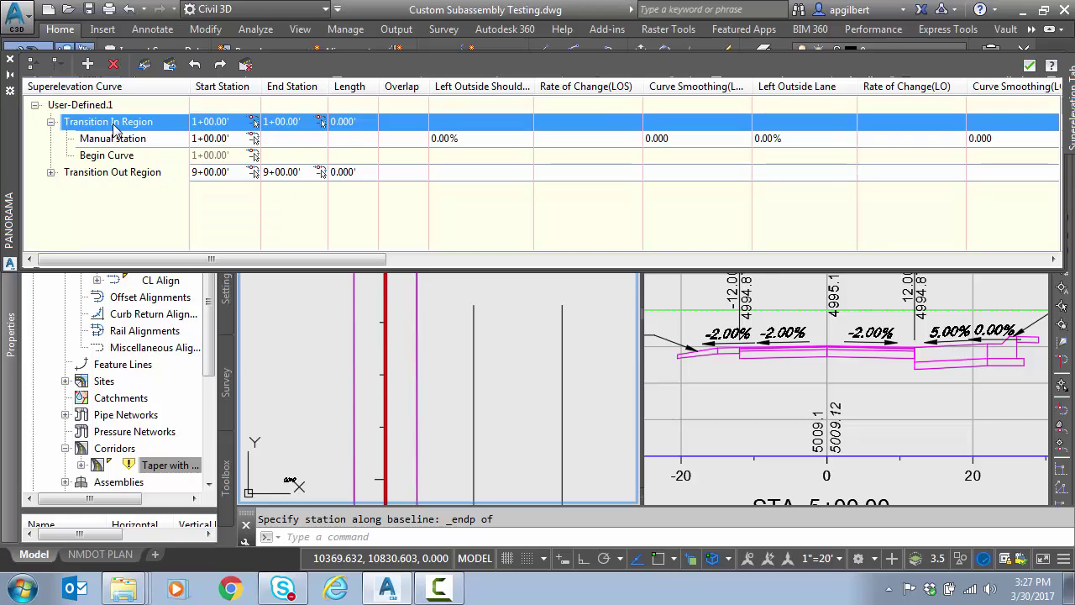
Add a manual station to the Transition In Region at about station 3+38.30 on the centerline alignment
click(87, 65)
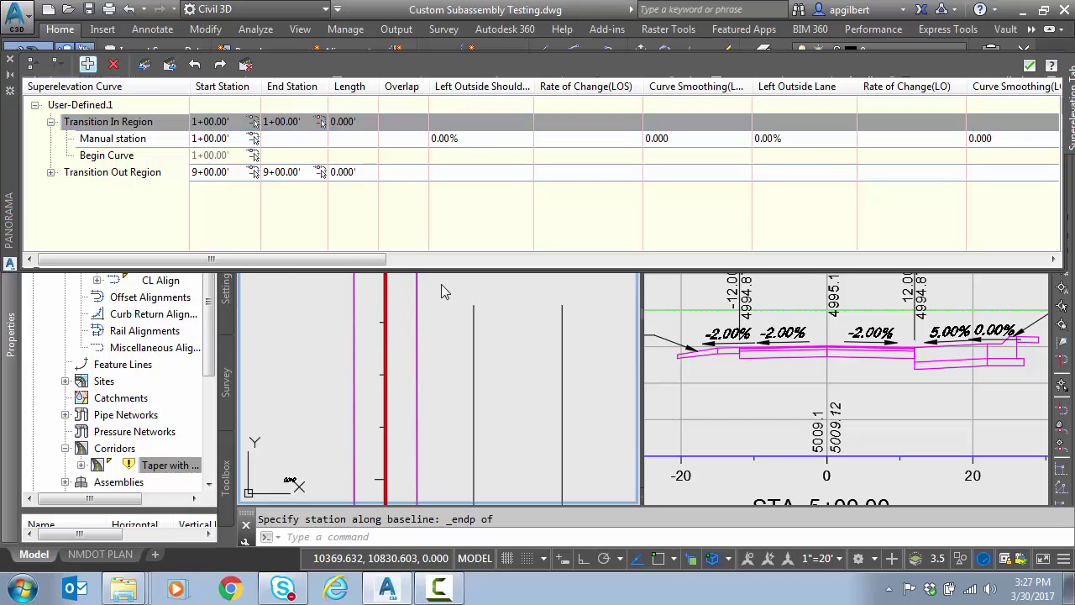
scroll(463, 370, down, 3)
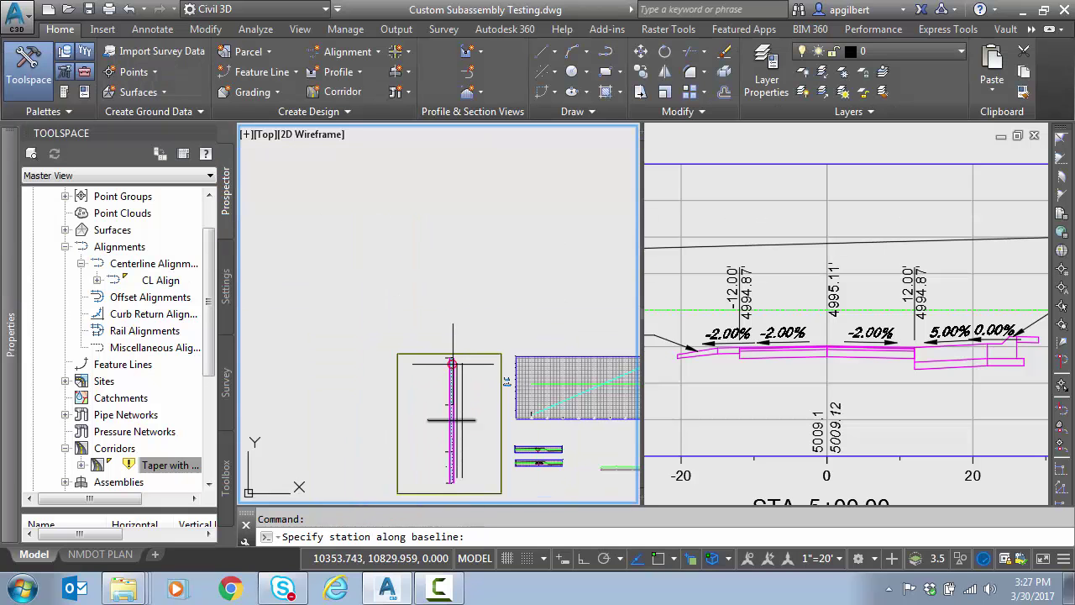
scroll(402, 445, up, 2)
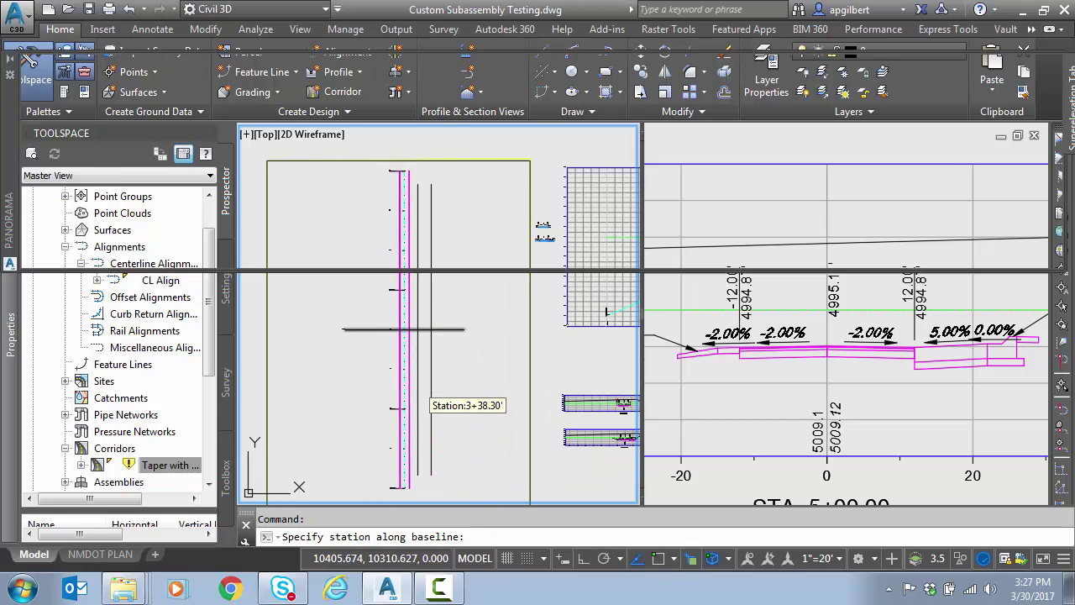
click(107, 121)
Expand the Transition Out Region and add a manual station to it at about station 7+25.24
click(50, 189)
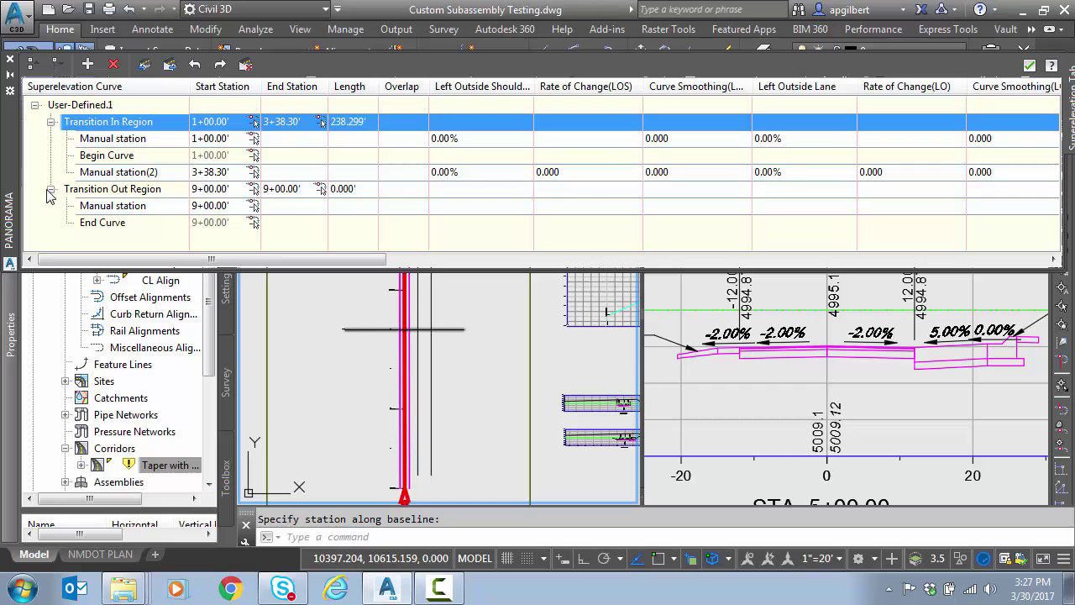
click(133, 191)
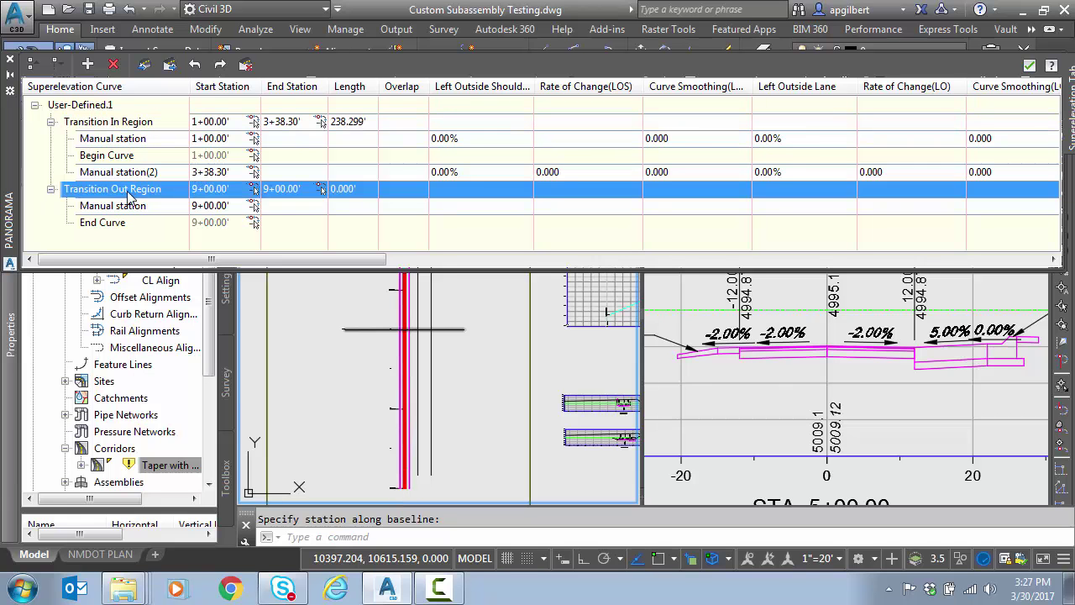
click(88, 65)
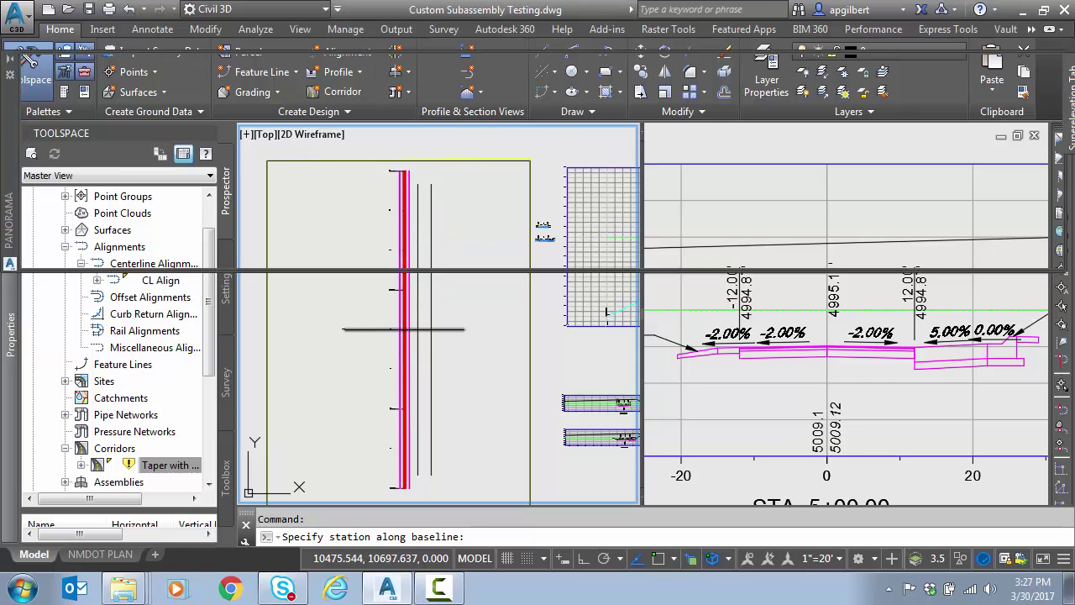
click(403, 329)
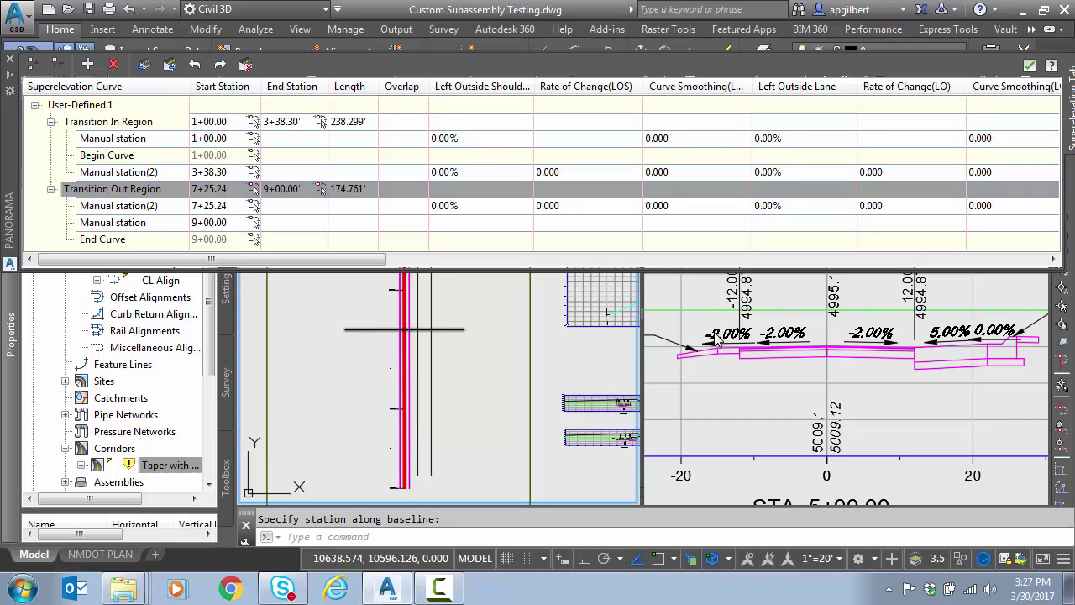
Set the left outside shoulder slope to -2% at station 1+00 and -4% at station 3+38.30
double_click(474, 139)
text(-2)
key(Return)
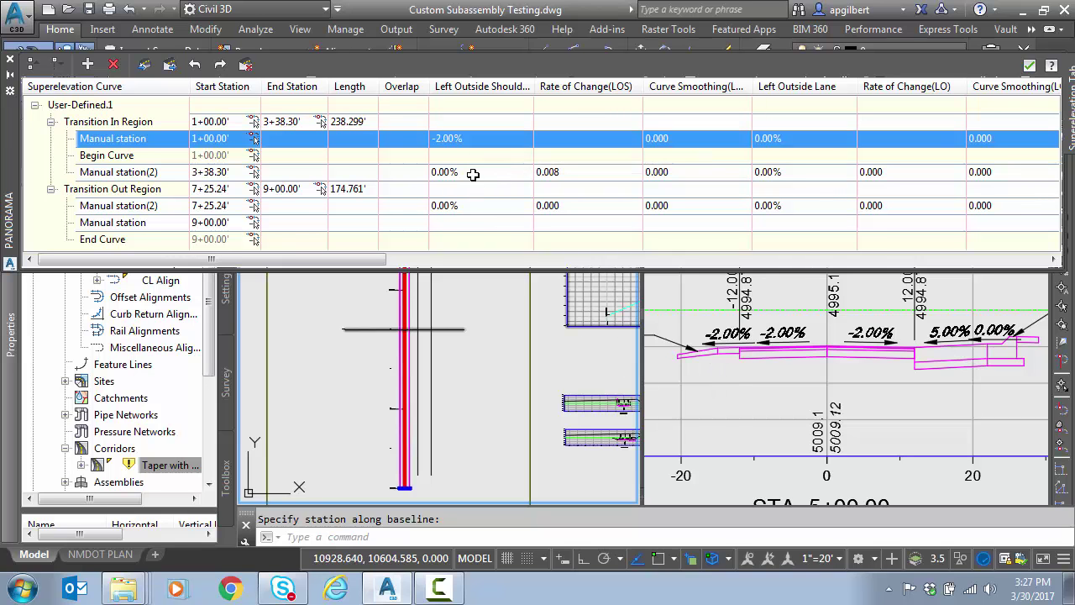
click(477, 173)
click(486, 173)
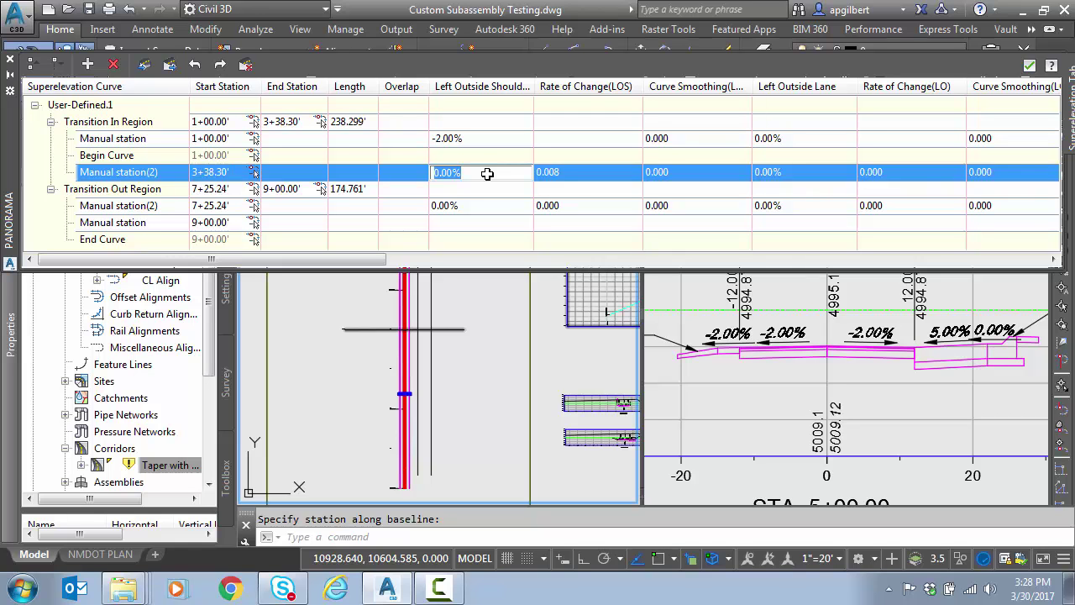
text(-4)
key(Return)
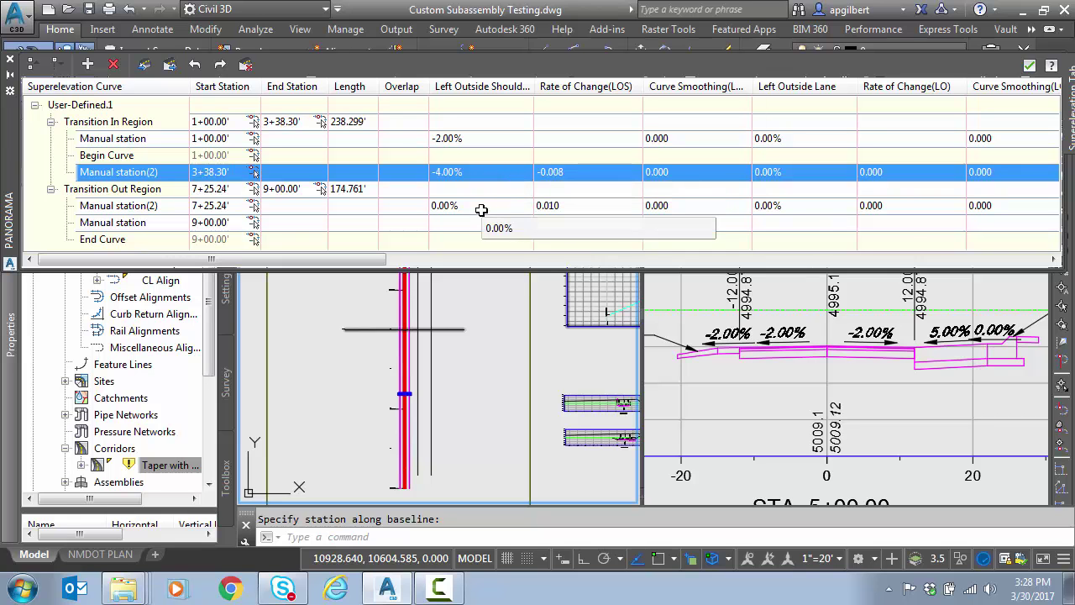
Set the left outside shoulder slope to -4% at station 7+25.24 and -2% at station 9+00
double_click(480, 209)
text(-4)
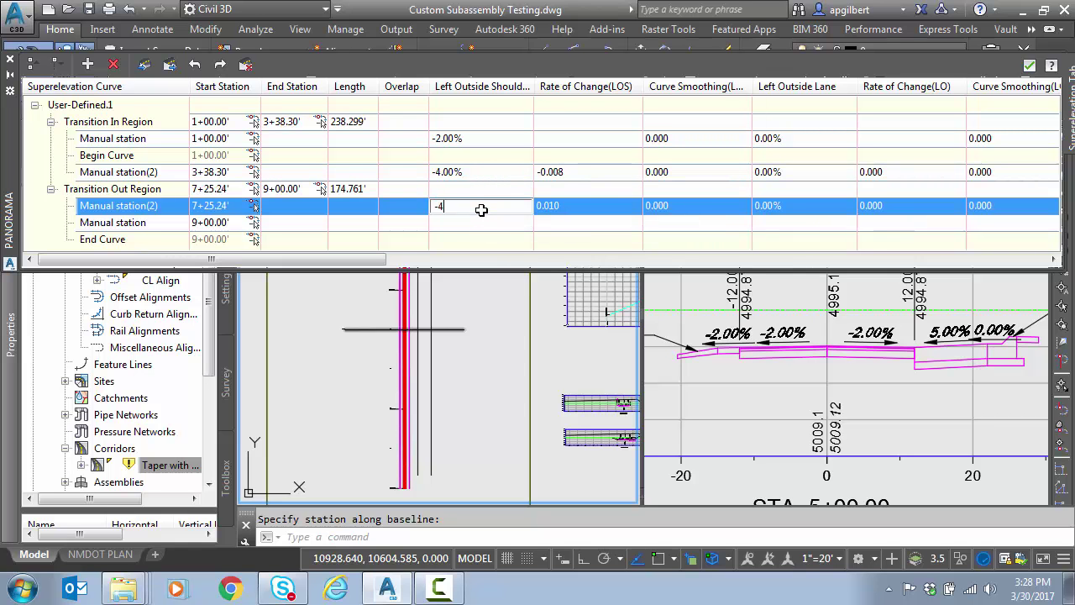
key(Return)
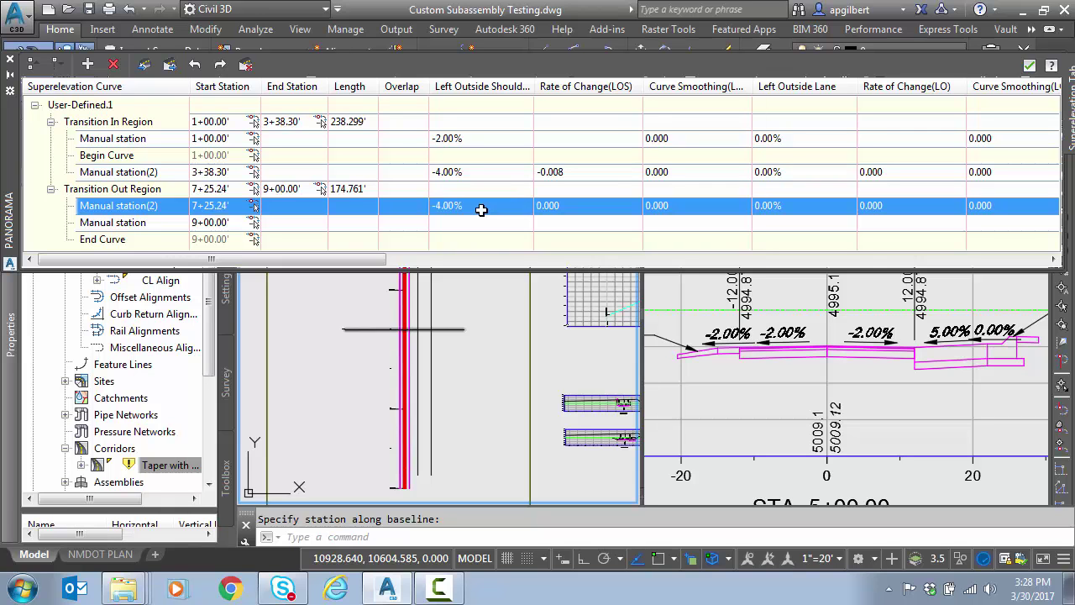
click(490, 242)
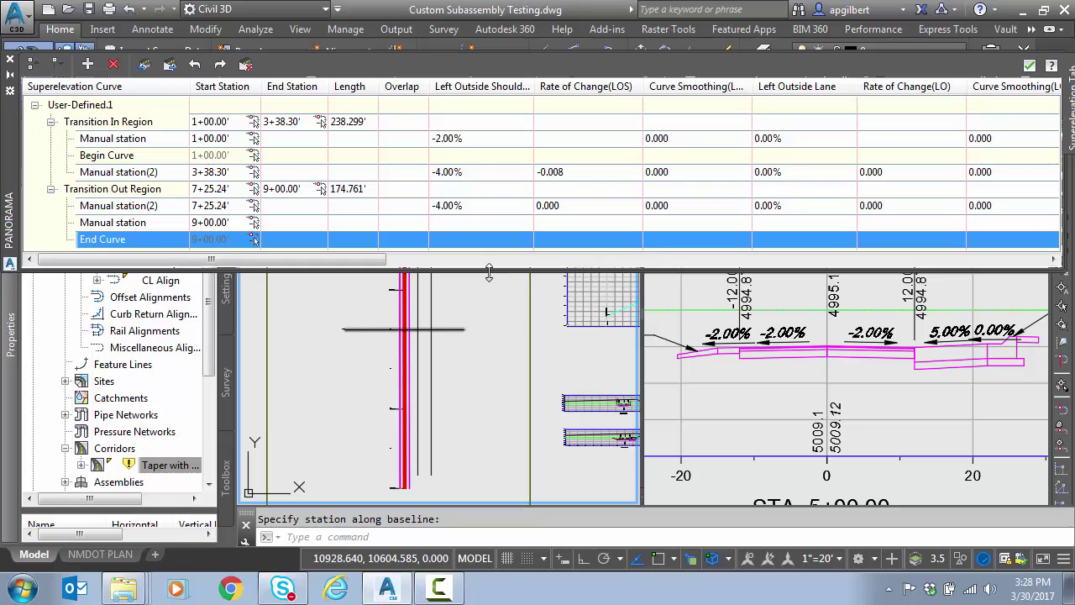
drag(489, 267, 490, 314)
double_click(469, 221)
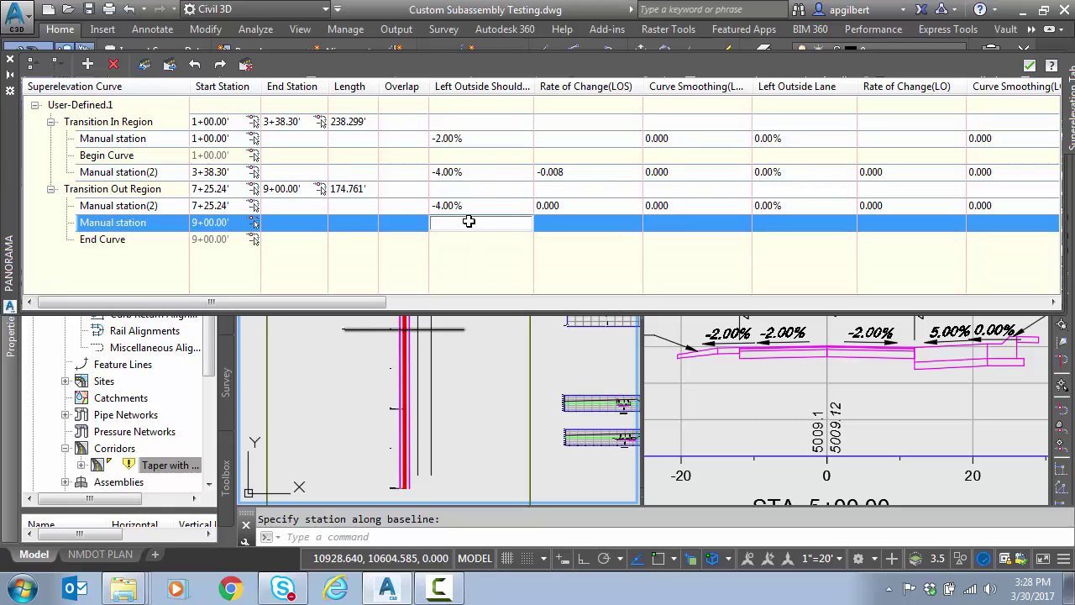
text(-2)
key(Return)
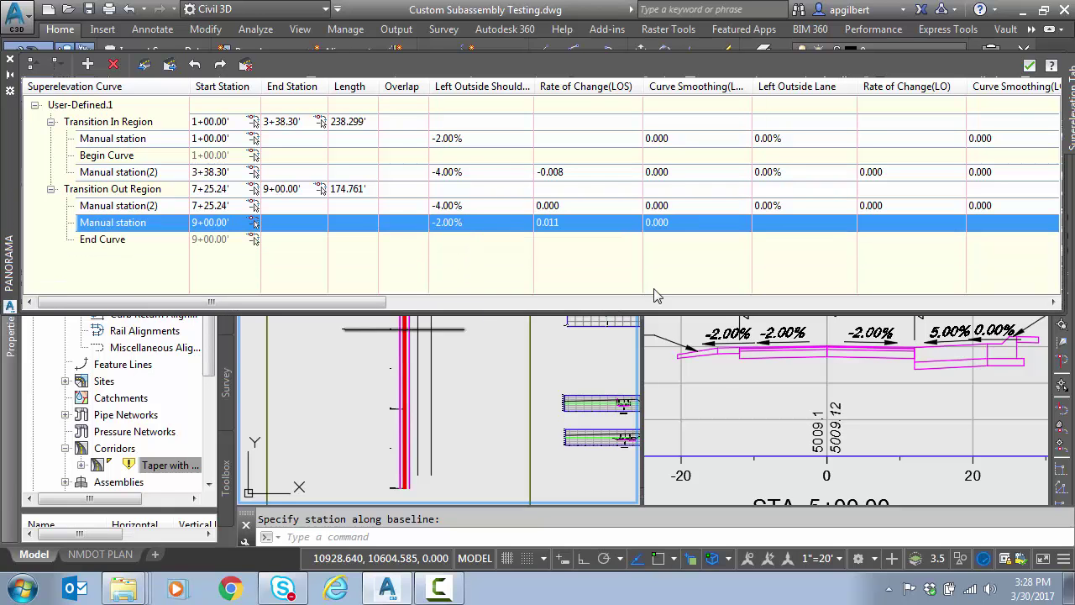
Set the left outside lane slope to -2% at station 1+00 and -1% at station 3+38.30
click(677, 221)
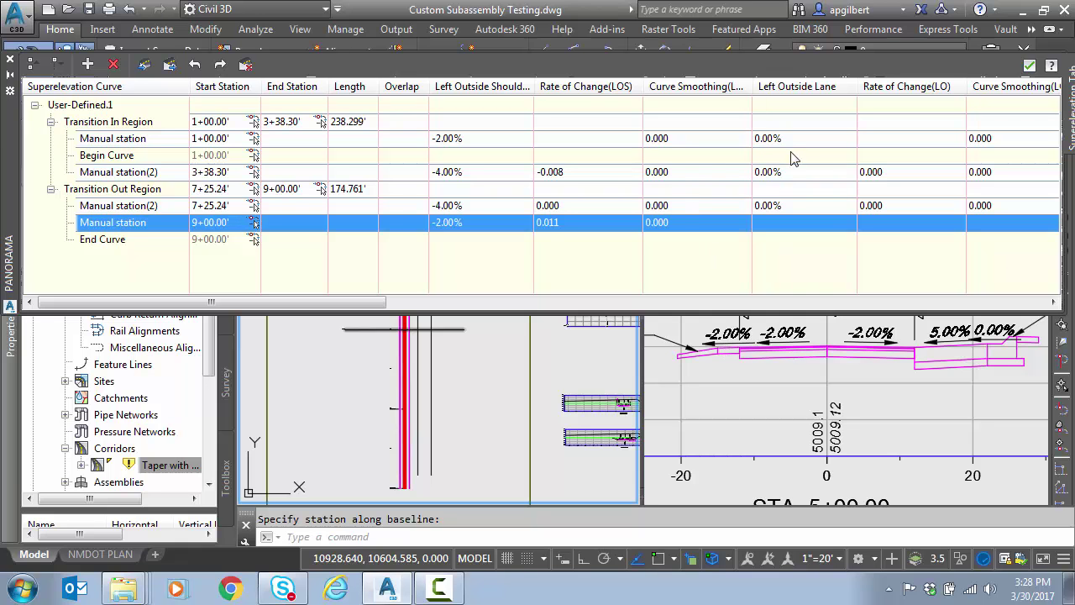
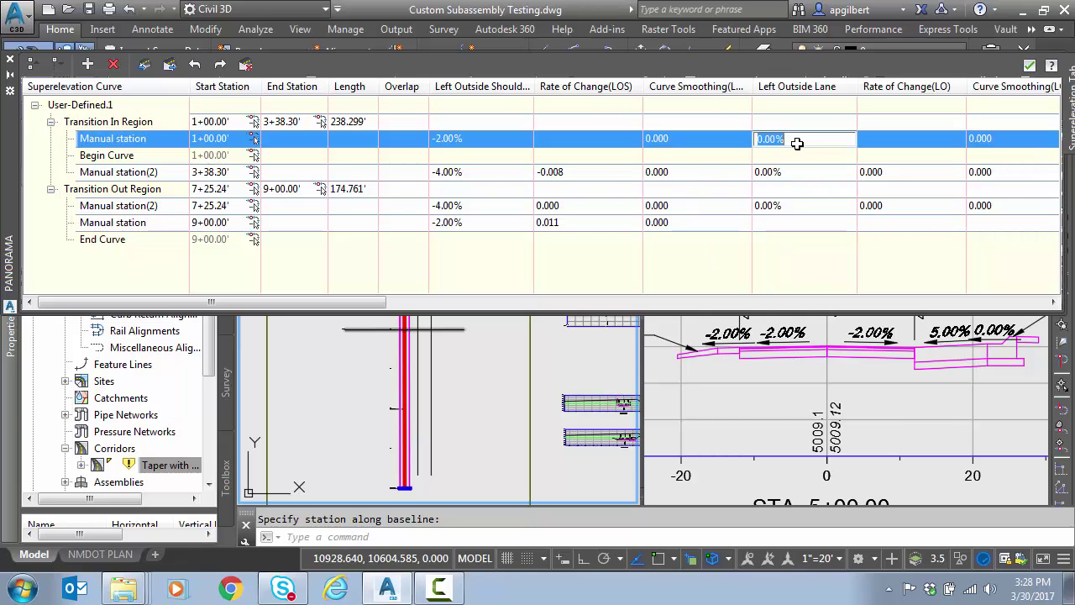
text(-2)
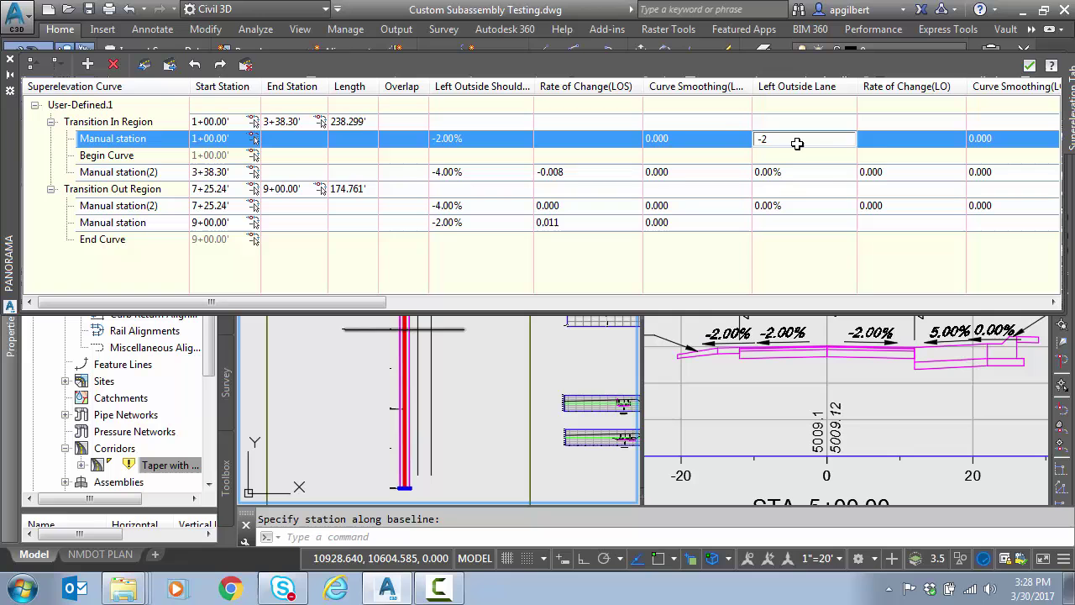
key(Return)
click(804, 174)
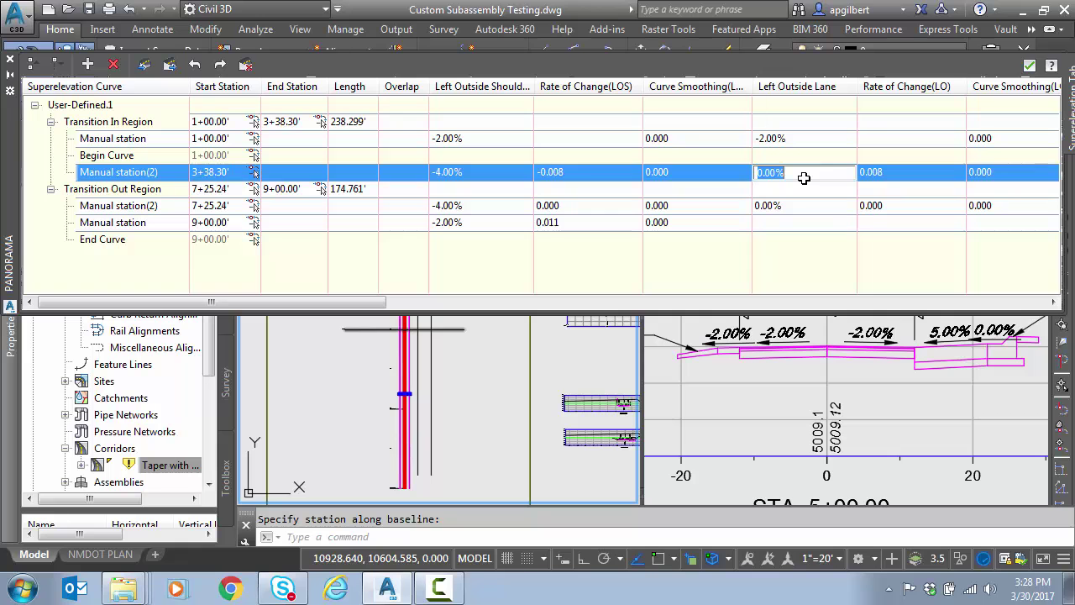
text(-1)
key(Return)
Set the left outside lane slope to -1% at station 7+25.24 and -2% at station 9+00
click(806, 208)
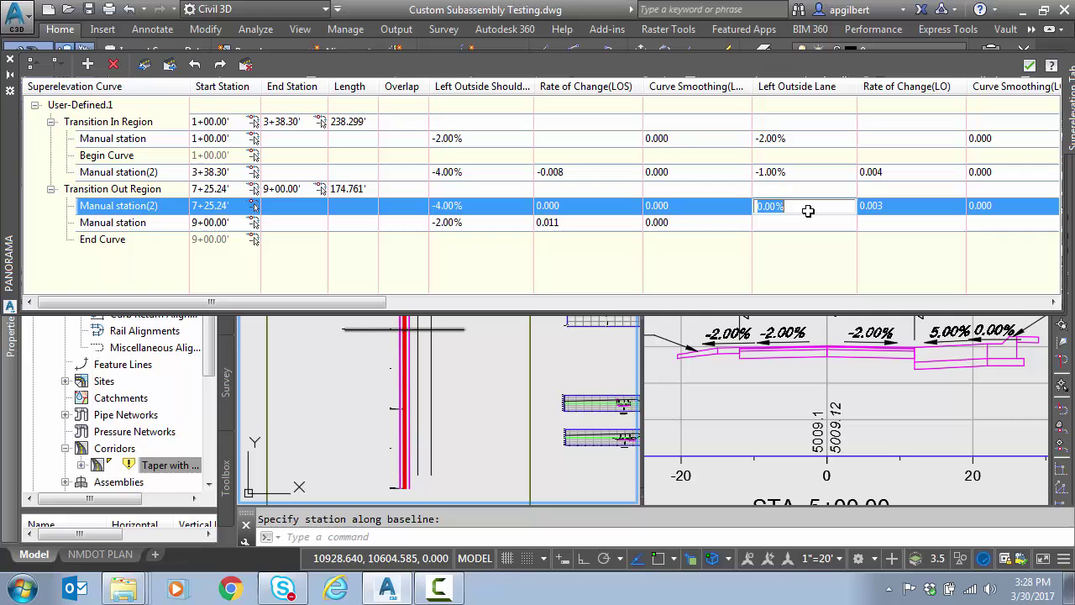
text(-)
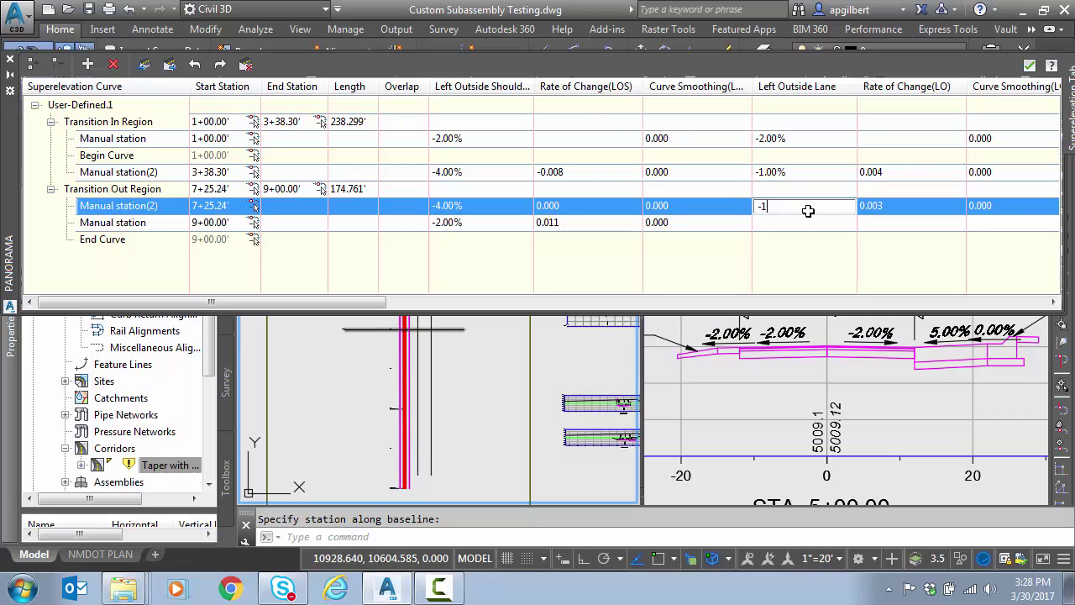
text(1)
key(Return)
click(804, 225)
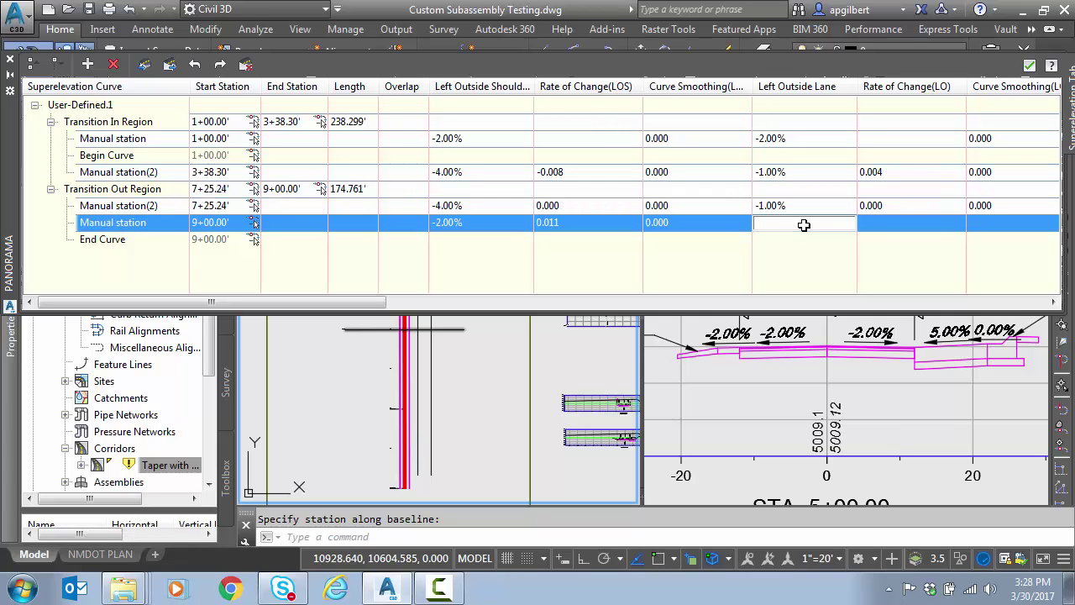
text(-2)
key(Return)
Set the right outside lane slope to -2% at station 1+00 and -1% at station 3+38.30
click(1011, 302)
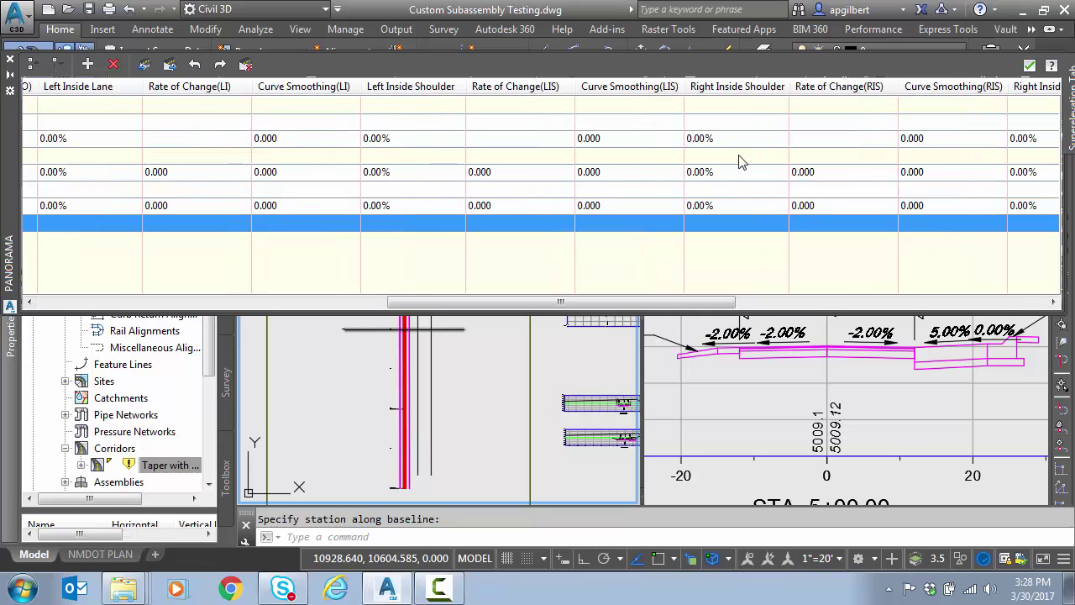
click(1025, 305)
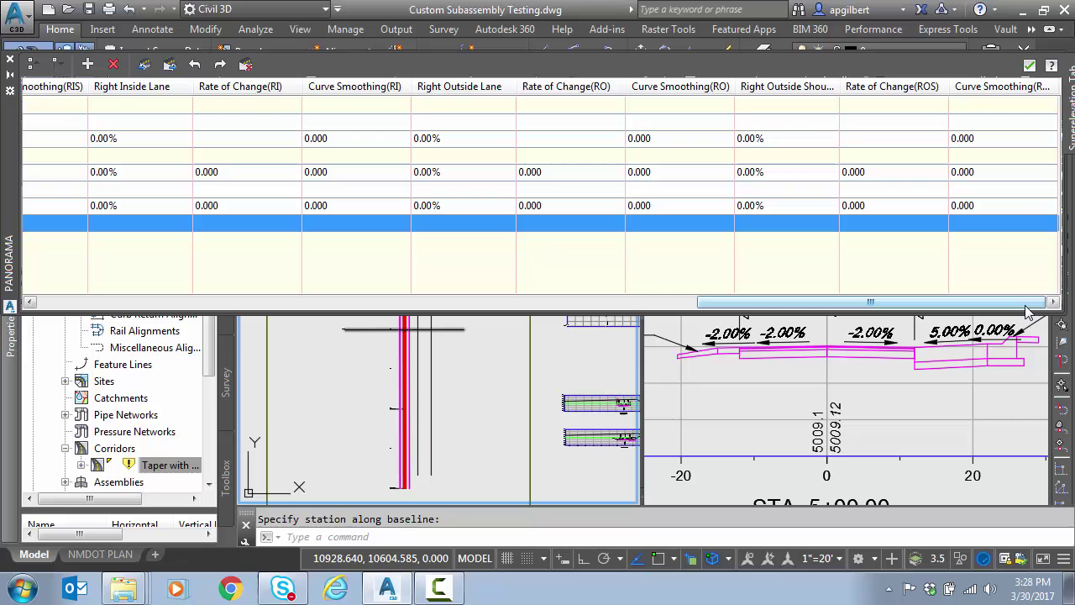
drag(1027, 308, 916, 309)
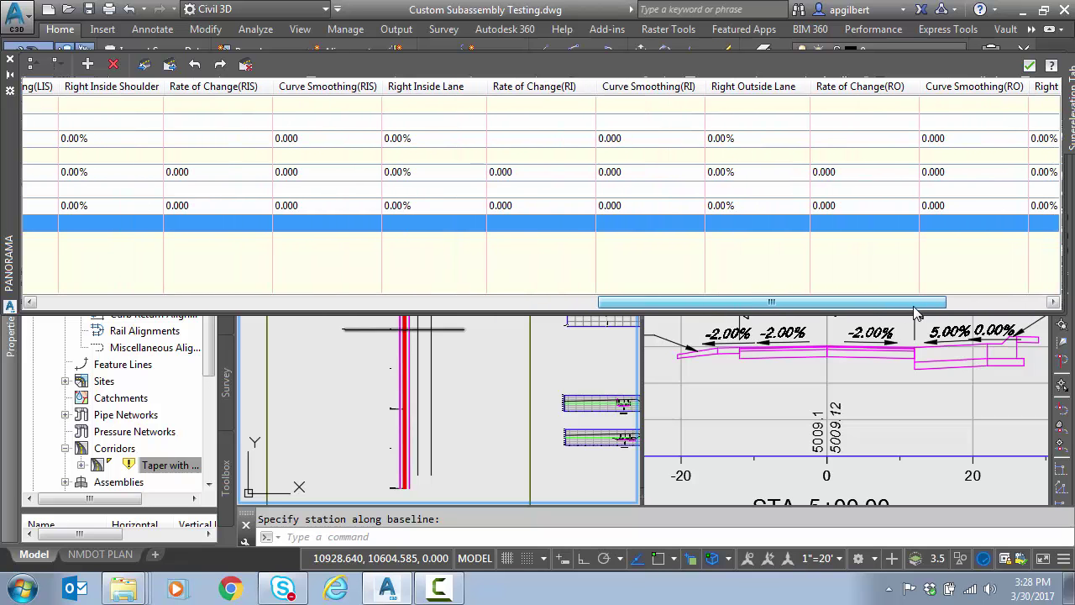
double_click(755, 140)
text(0)
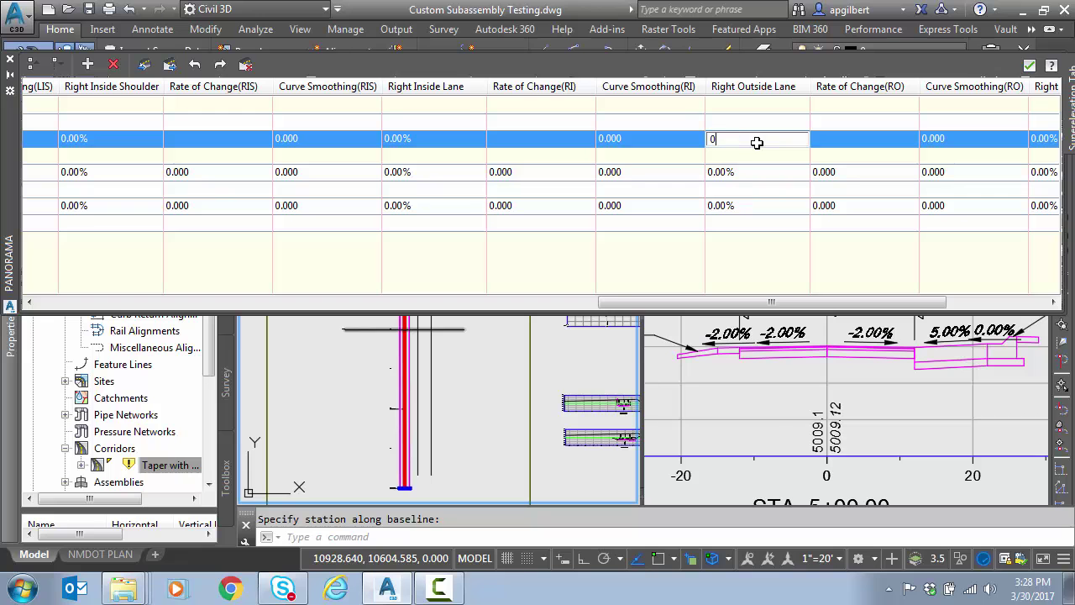
text(-2)
key(Return)
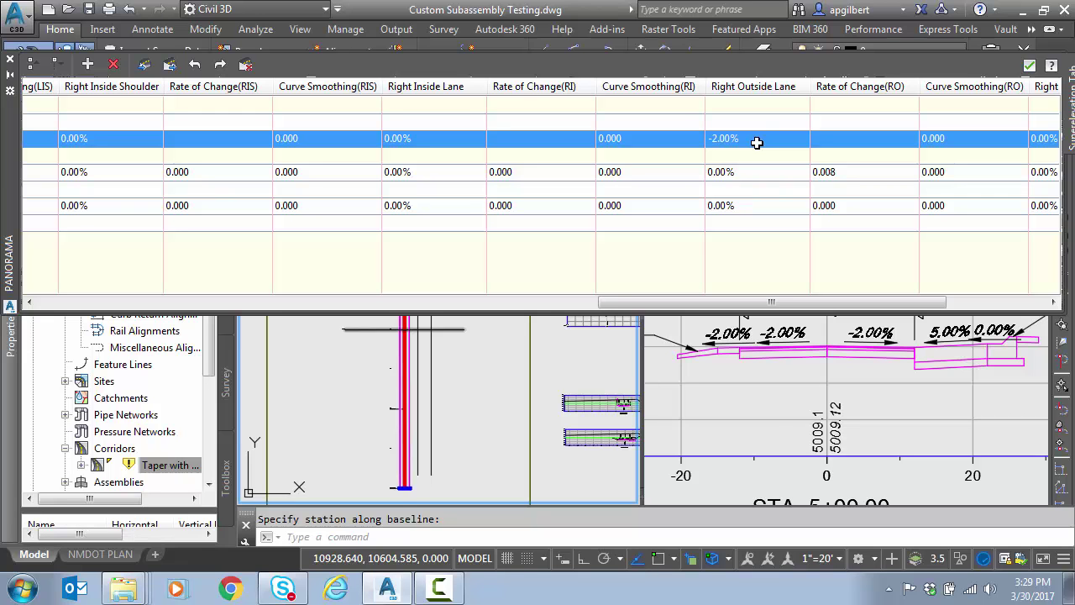
double_click(756, 172)
text(-1)
key(Return)
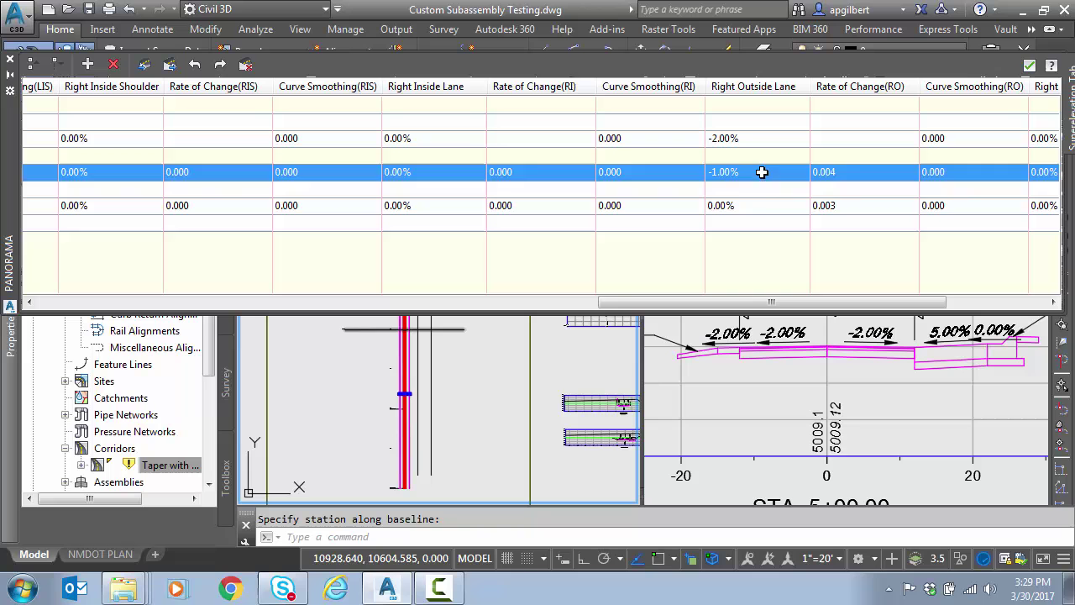
Set the right outside lane slope to -1% at station 7+25.24 and -2% at station 9+00
double_click(757, 207)
text(-)
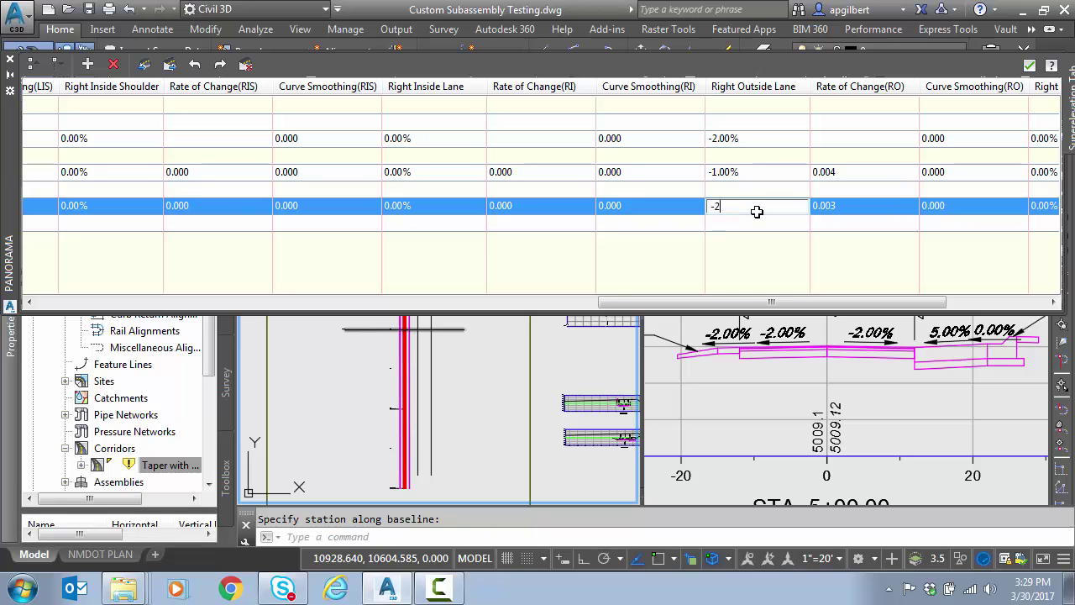
text(1)
key(Return)
double_click(752, 223)
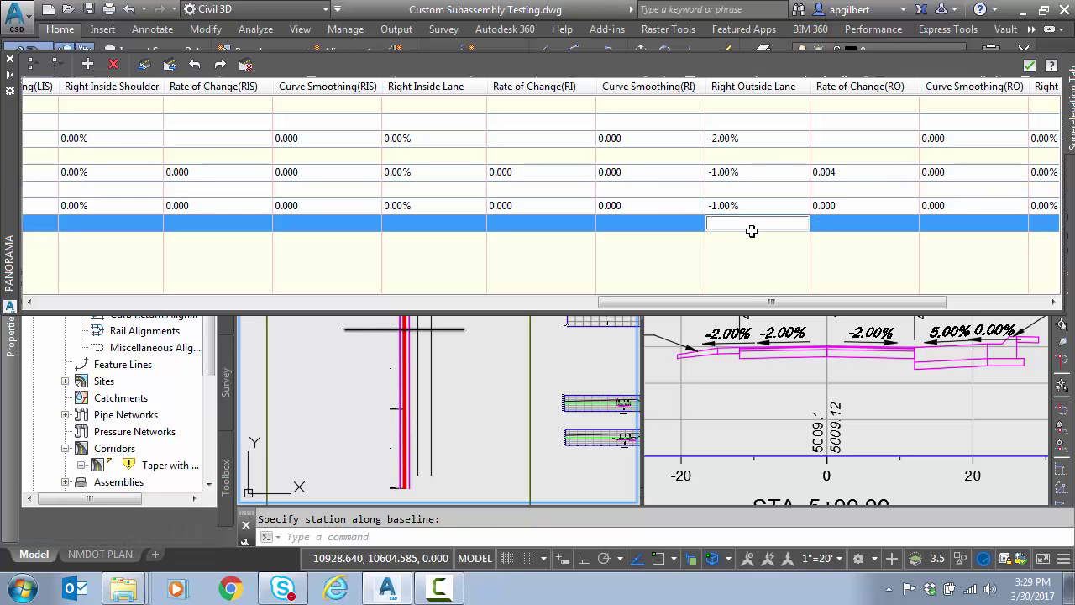
text(-2)
key(Return)
Set the right outside shoulder slope to 5% at station 1+00 and -4% at station 3+38.30
drag(849, 302, 941, 313)
double_click(834, 138)
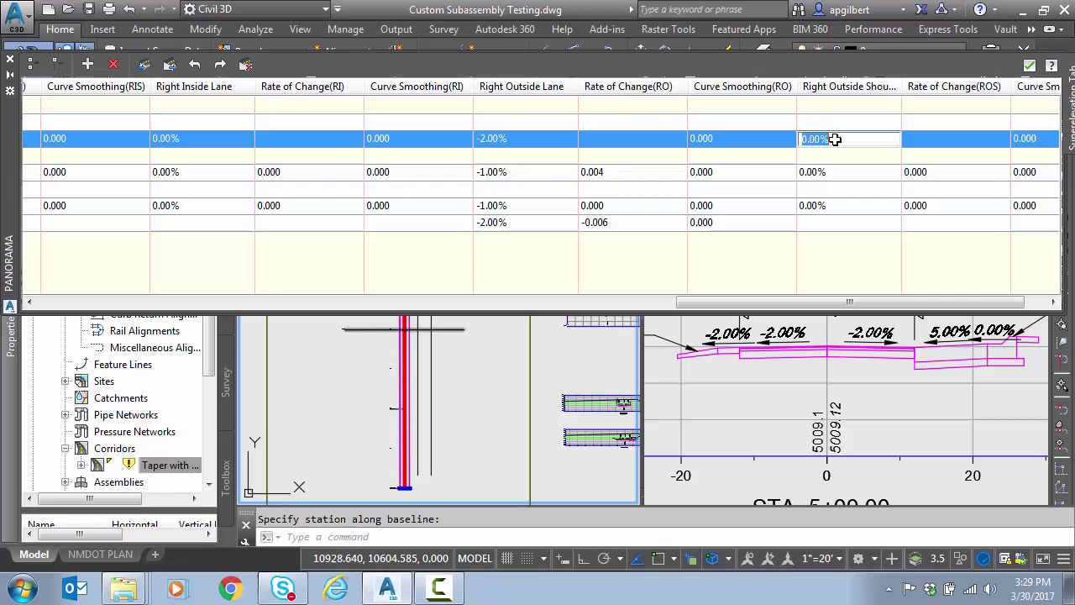
text(5)
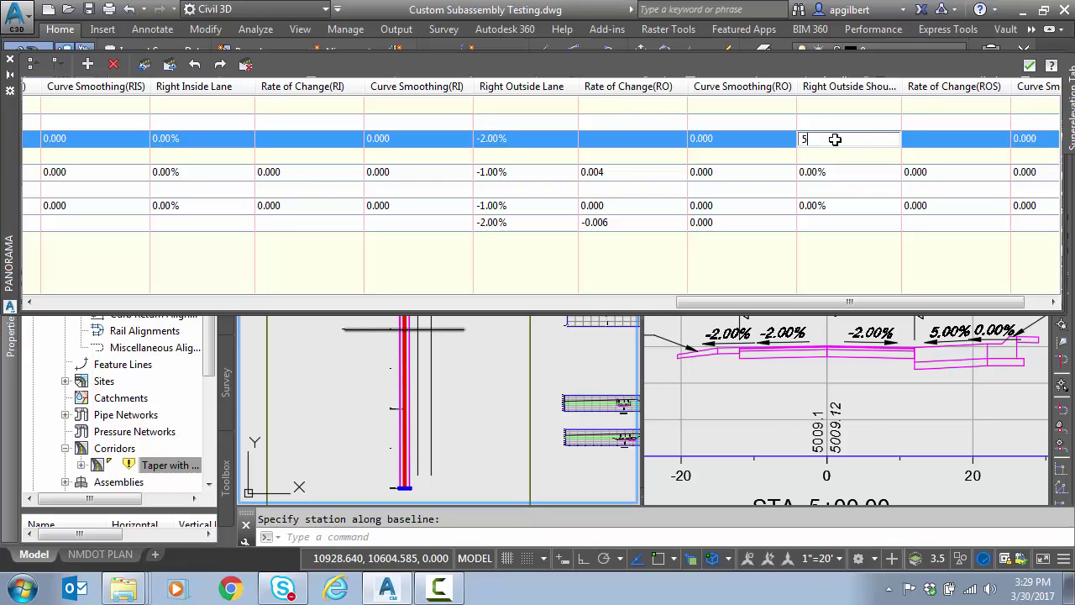
key(Return)
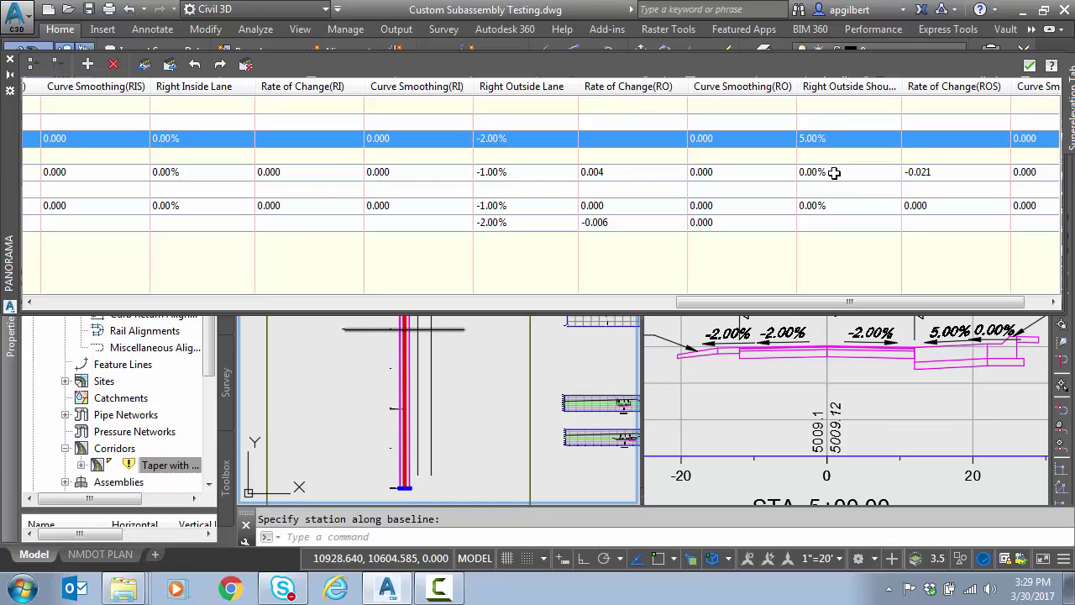
click(834, 172)
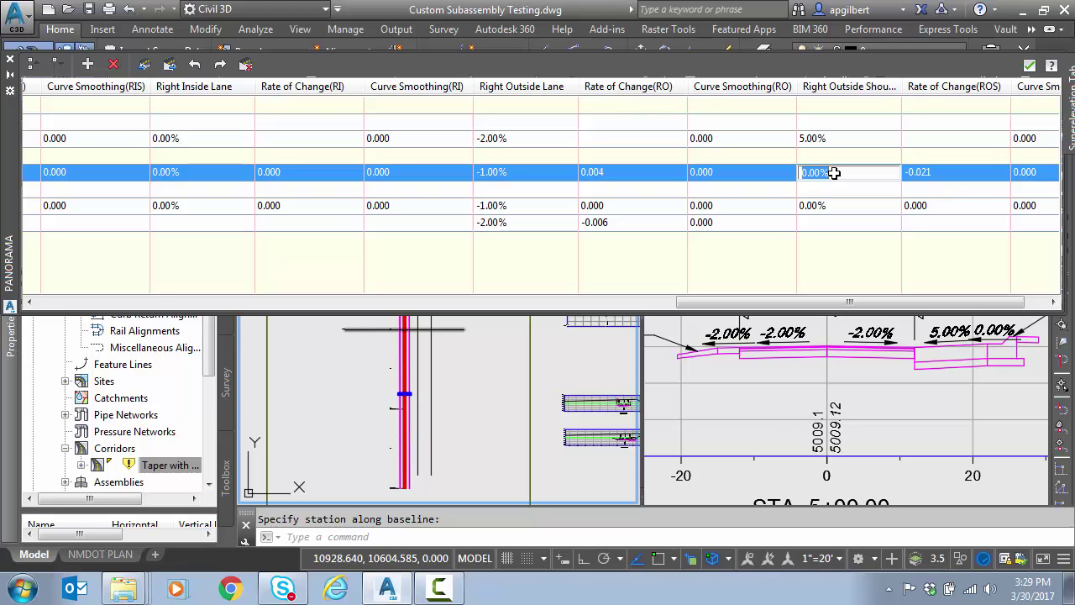
text(-4)
key(Return)
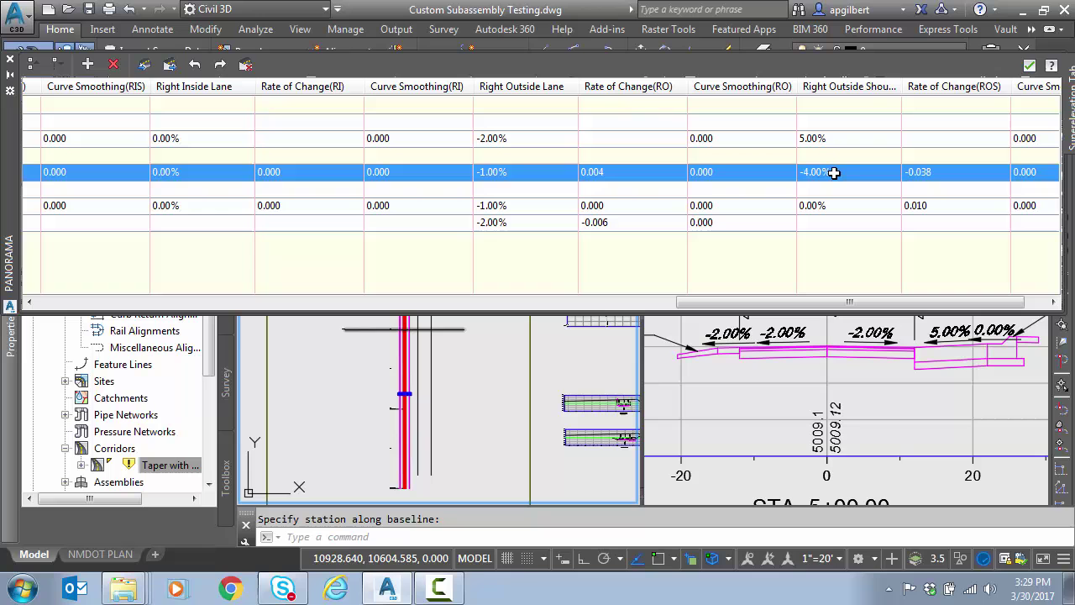
Set the right outside shoulder slope to -4% at station 7+25.24 and 5% at station 9+00, and close the superelevation table
click(852, 213)
text(-3)
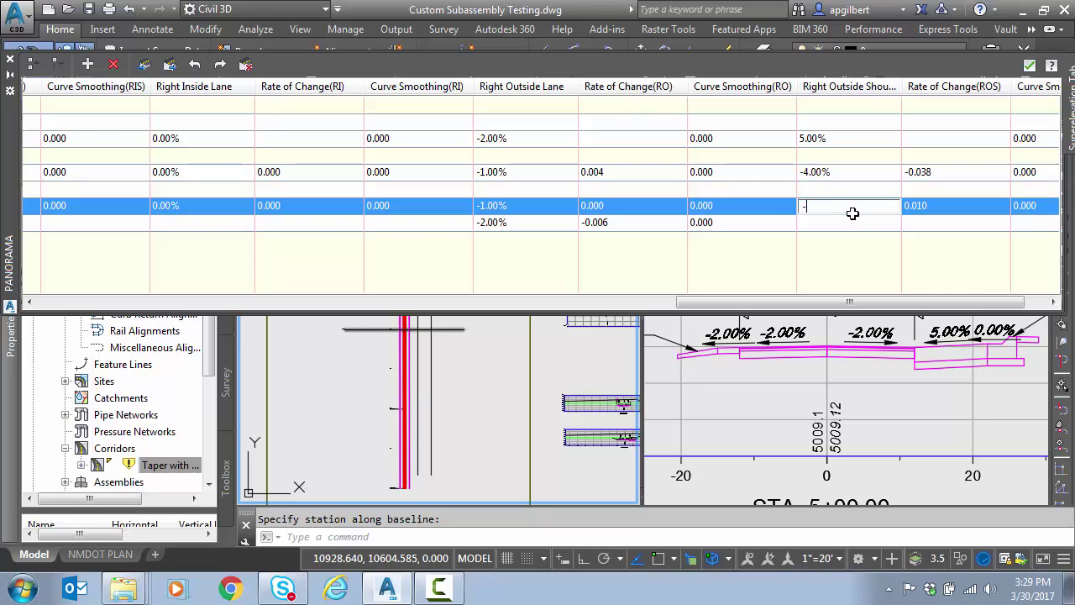
key(Return)
click(852, 214)
text(=)
text(4)
click(842, 227)
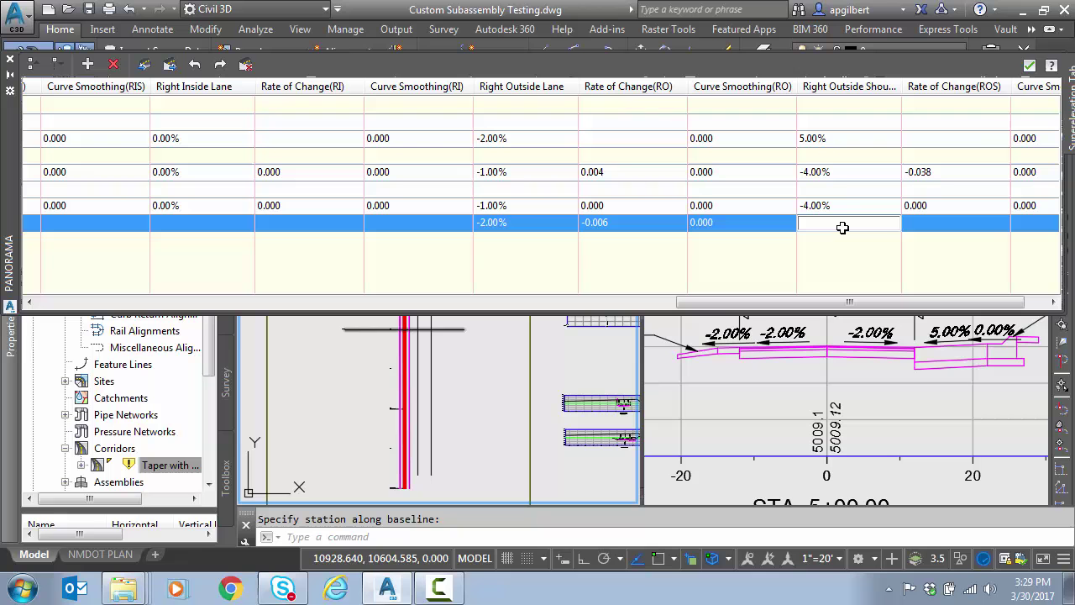
text(5)
key(Return)
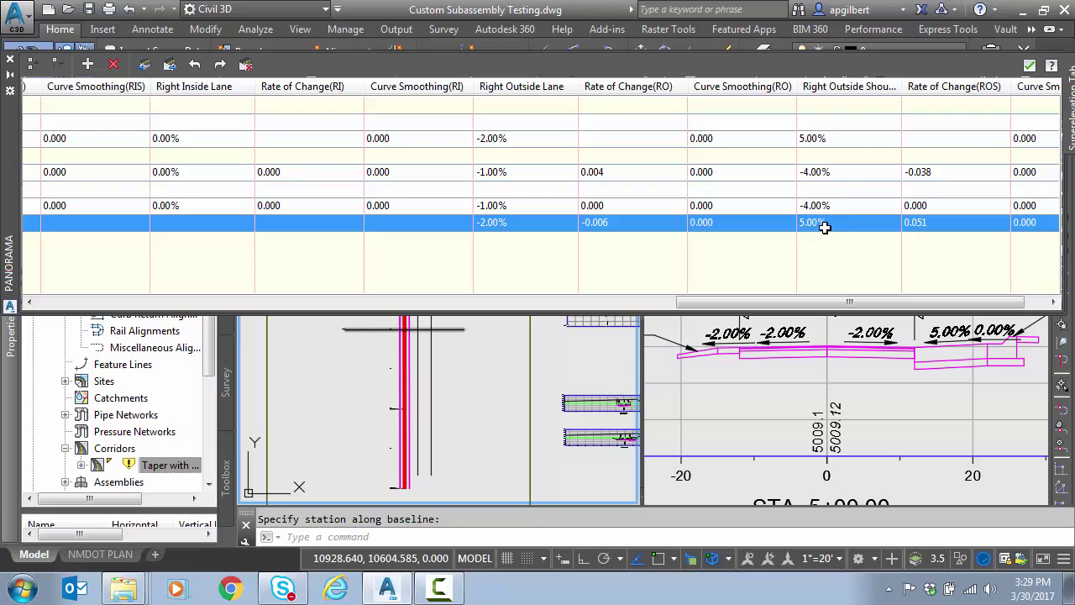
click(1030, 67)
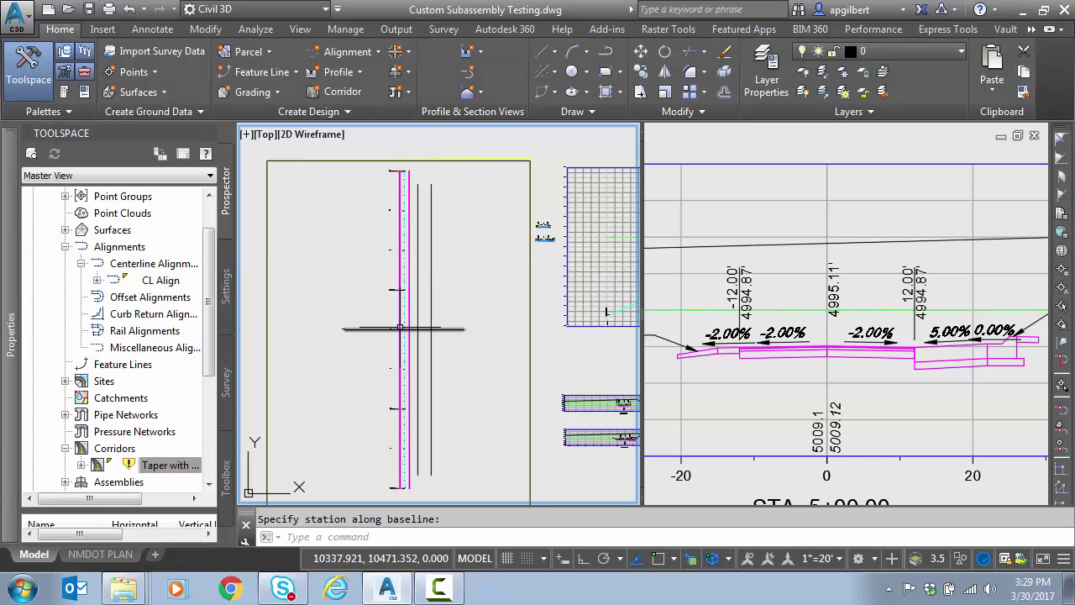
Rebuild the taper corridor with the edited superelevation slopes
click(172, 467)
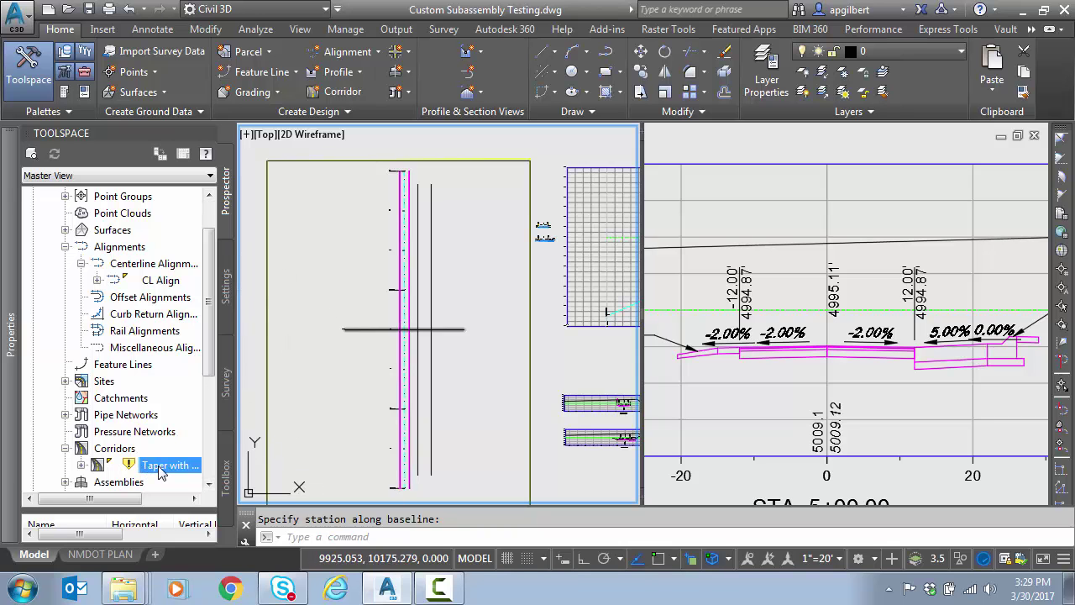
right_click(162, 472)
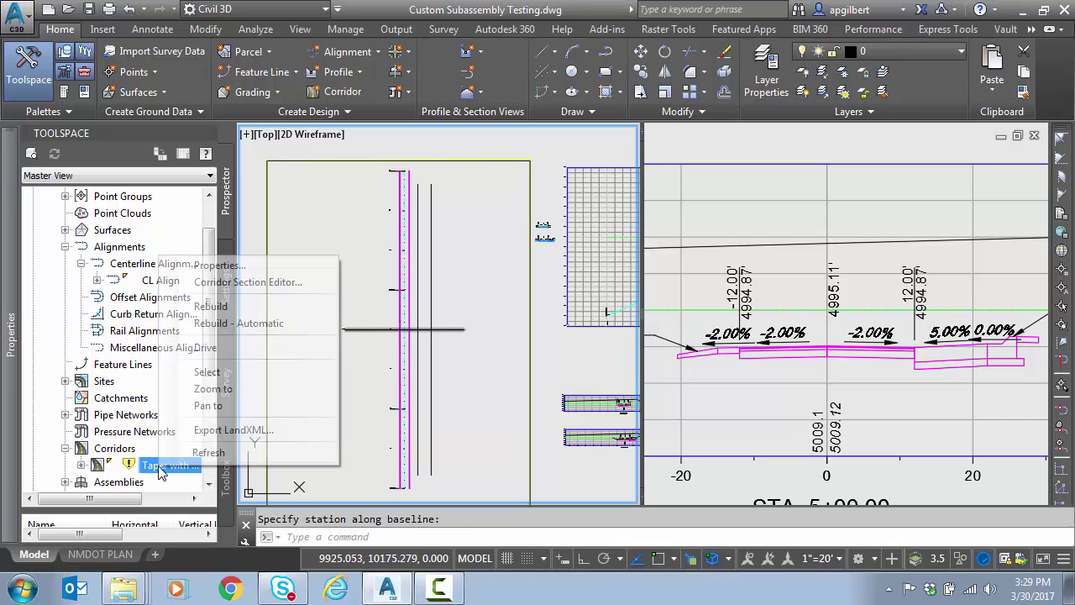
click(240, 308)
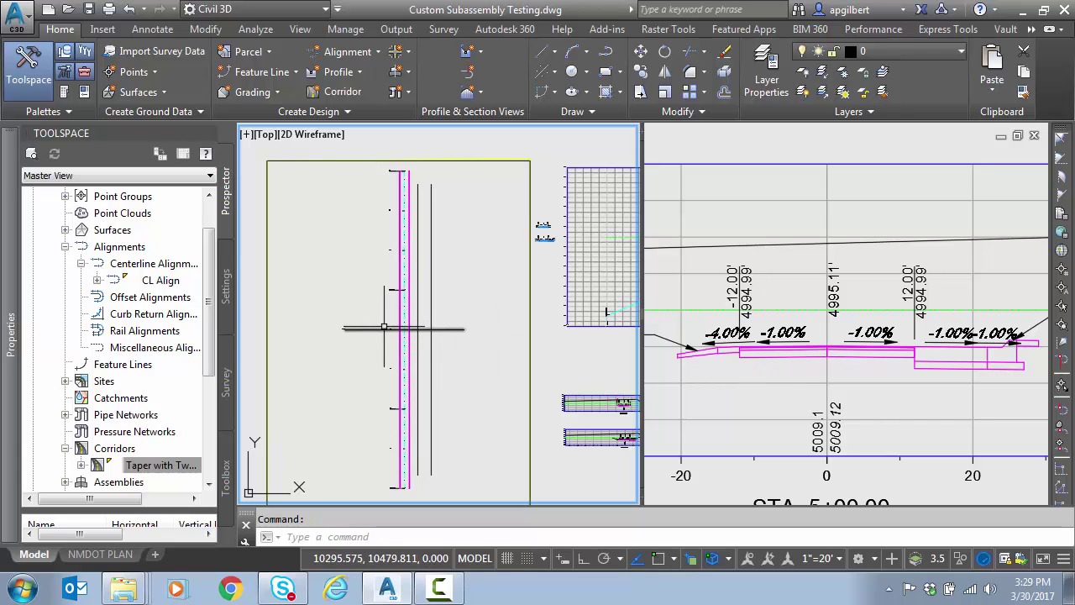
Reopen the tabular superelevation editor for CL Align and review the lane and shoulder slopes at every transition station
mouse_move(473, 328)
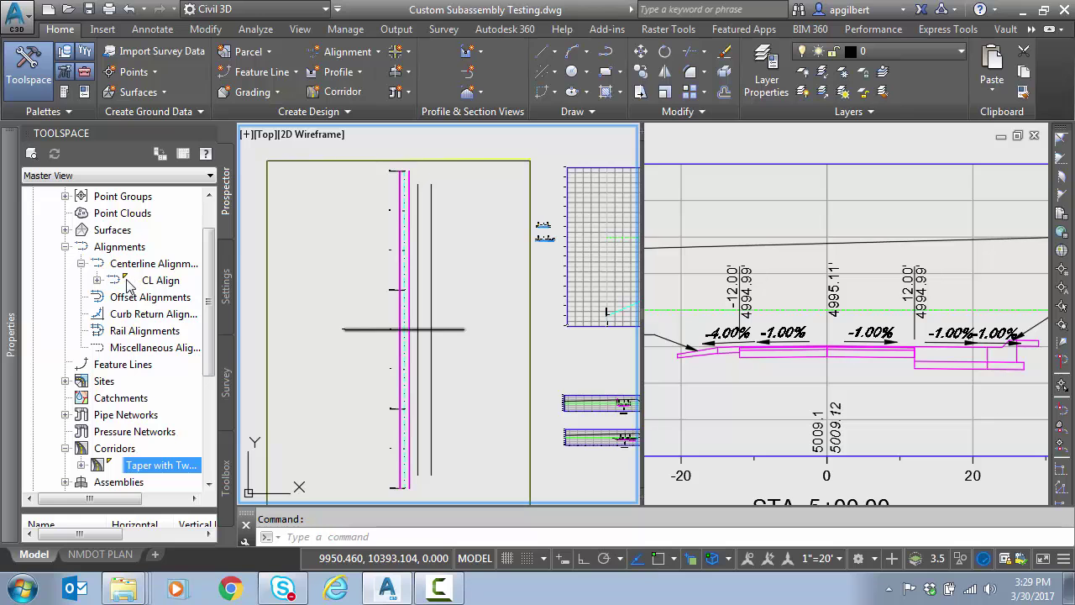
right_click(156, 282)
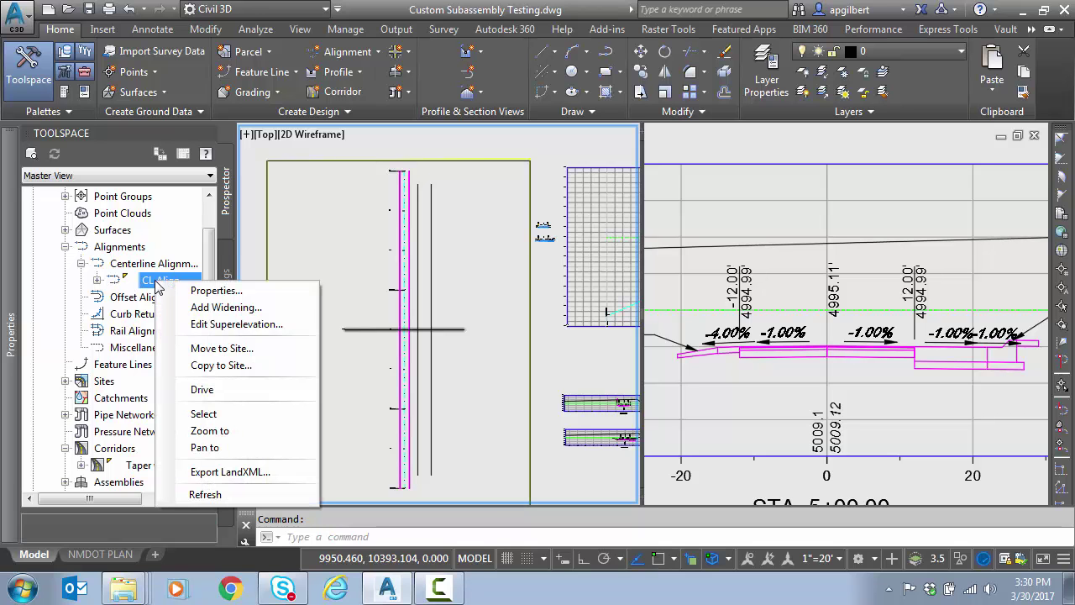
click(215, 330)
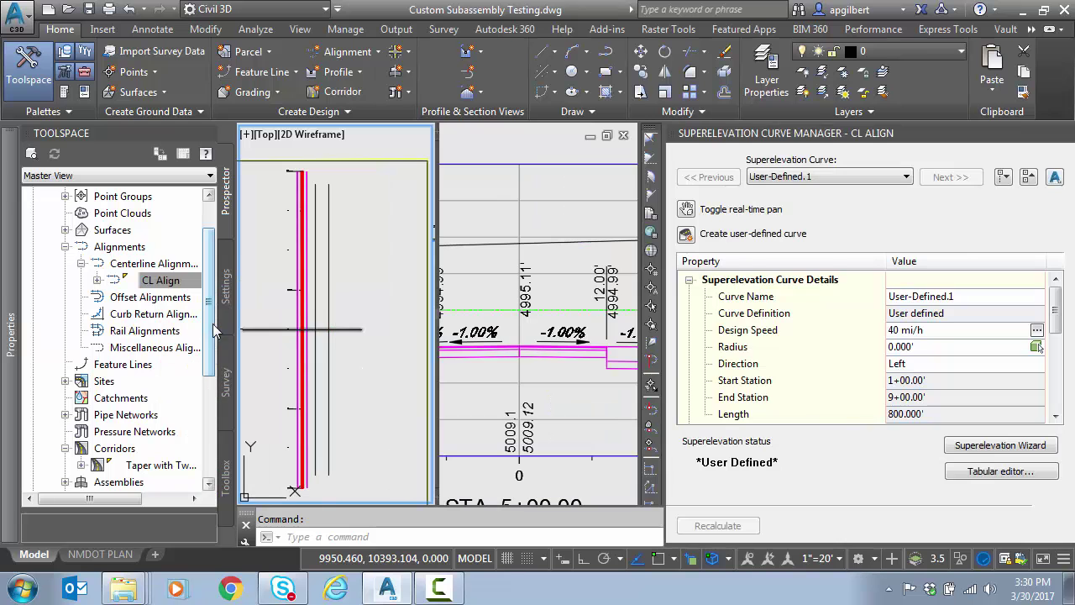
click(1029, 473)
drag(1073, 252, 664, 160)
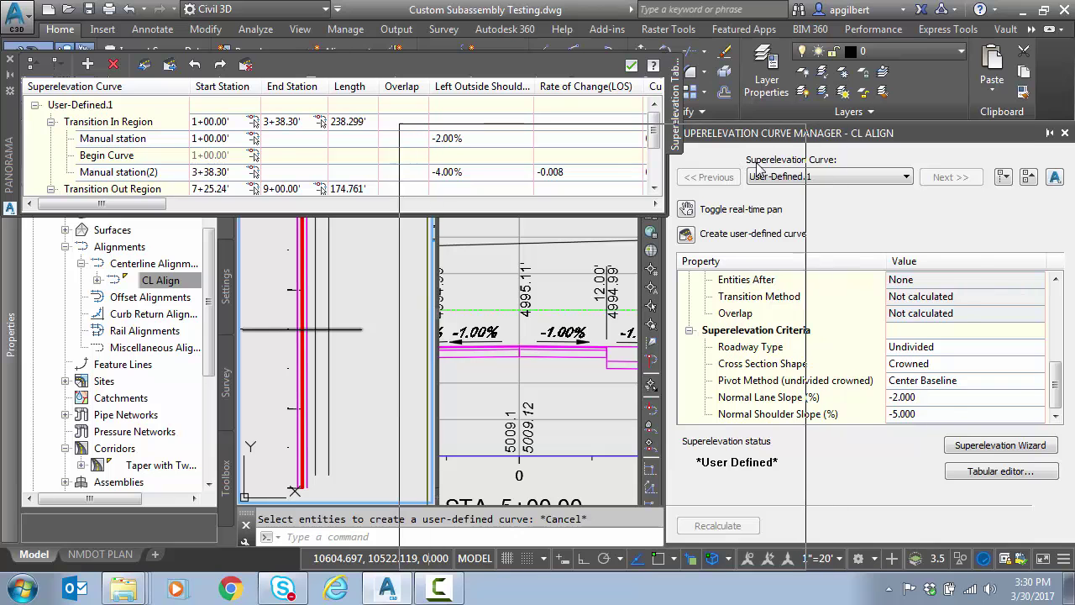
click(1064, 133)
drag(667, 204, 1038, 204)
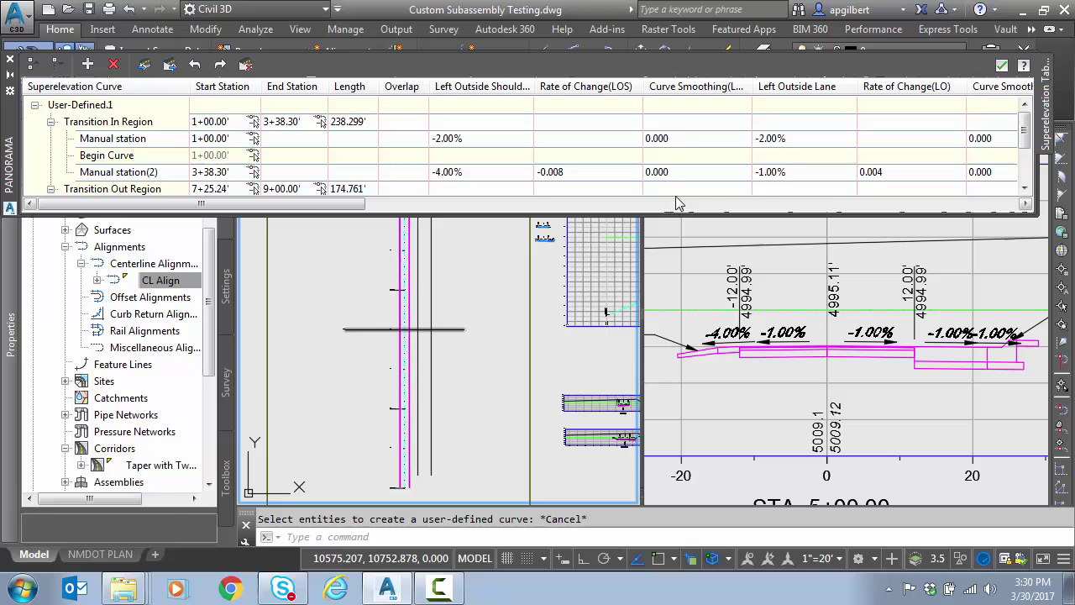
click(1027, 209)
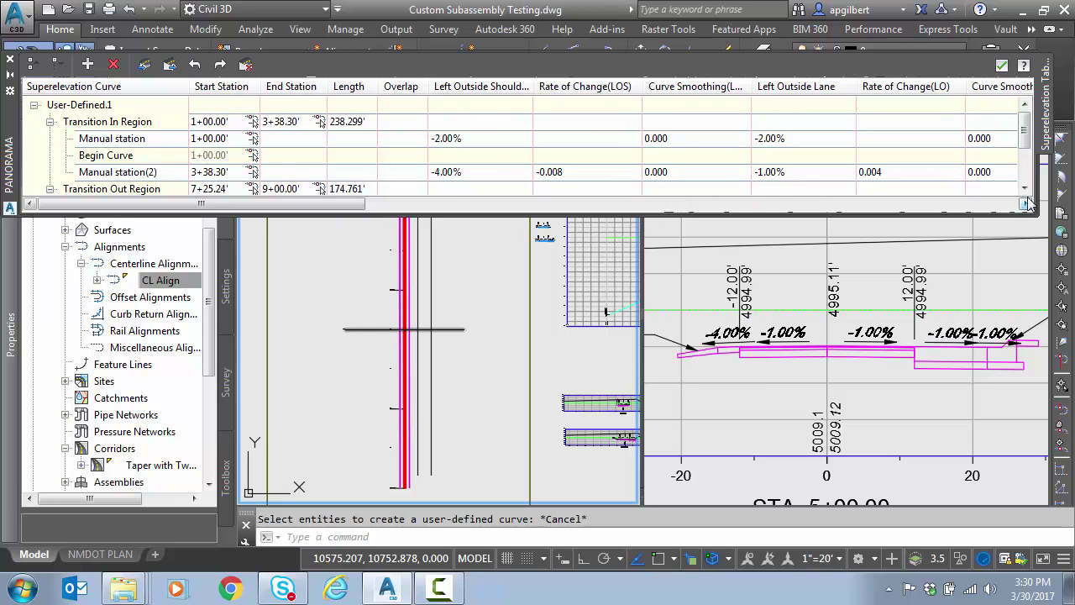
click(1025, 189)
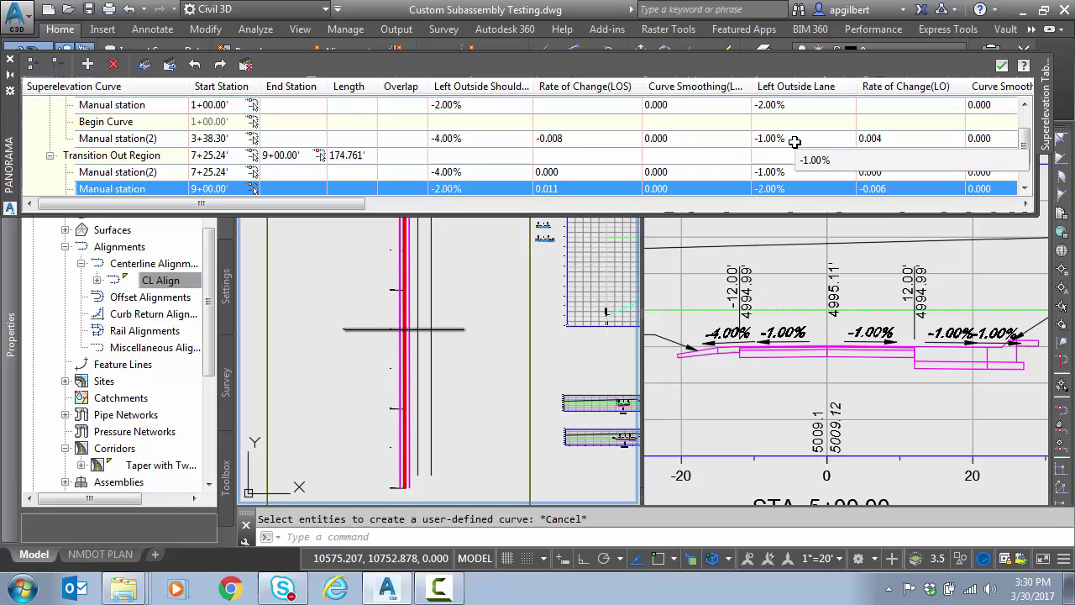
click(1027, 207)
click(1026, 208)
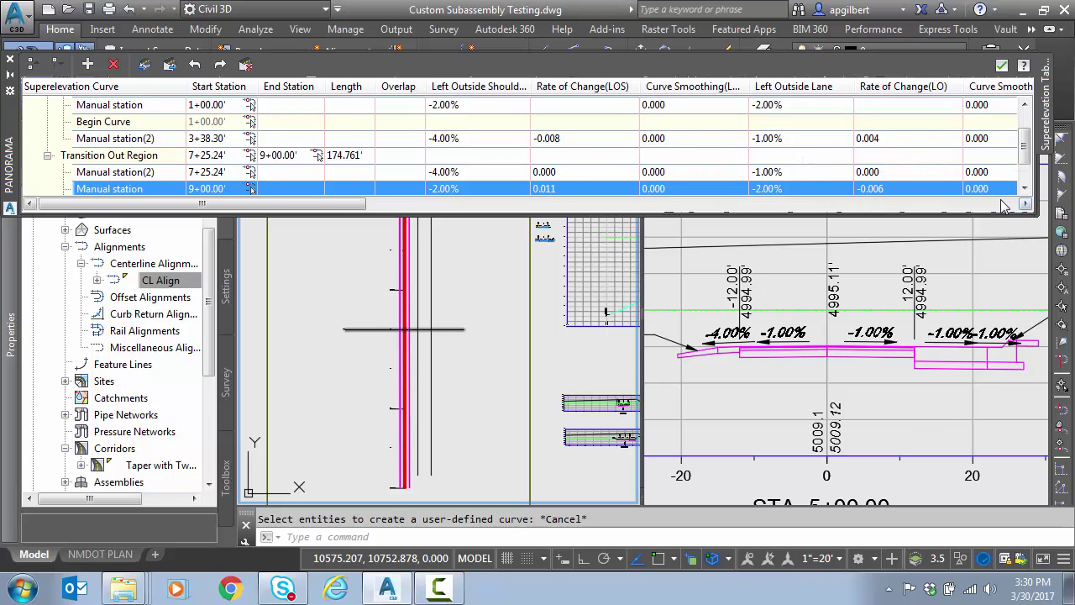
click(1005, 206)
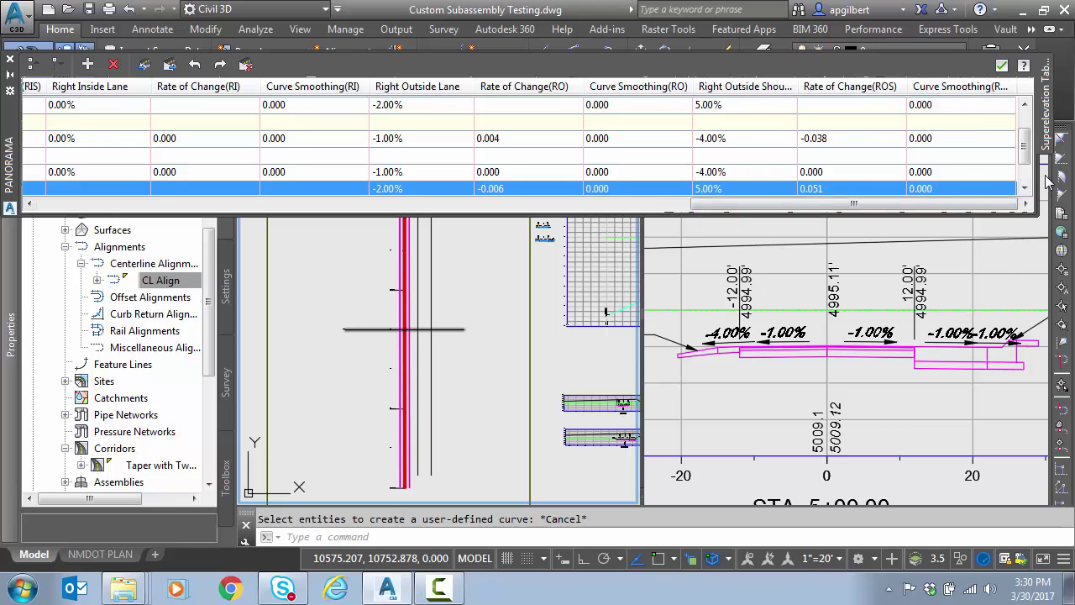
click(1002, 66)
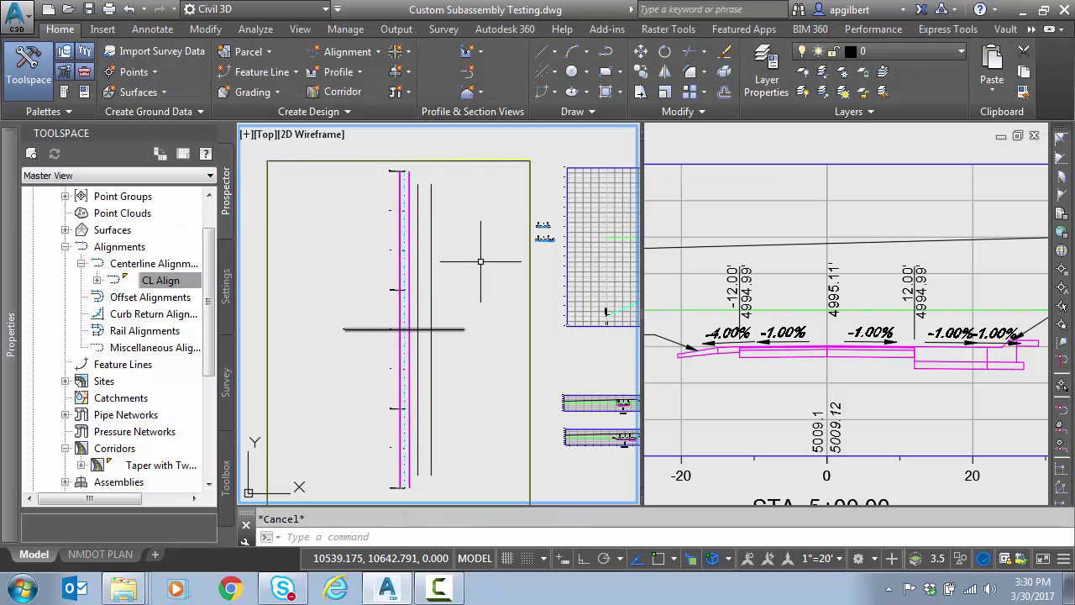
Open the construction properties of the Taper with Two Slopes assembly and check the superelevation settings of its right-side subassemblies
scroll(527, 240, up, 8)
scroll(427, 295, up, 2)
scroll(456, 297, down, 2)
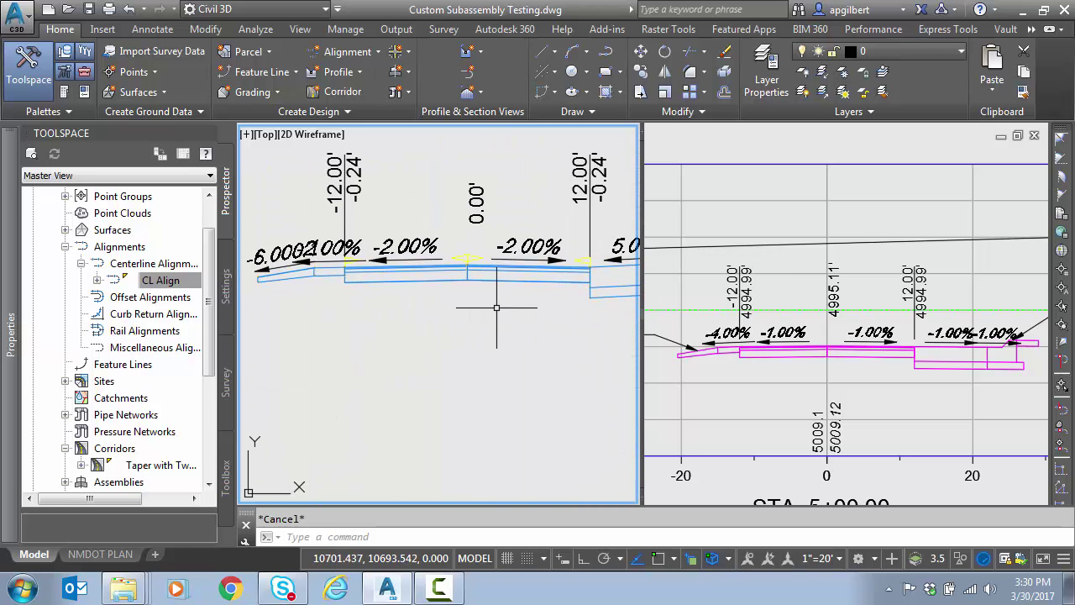
click(487, 265)
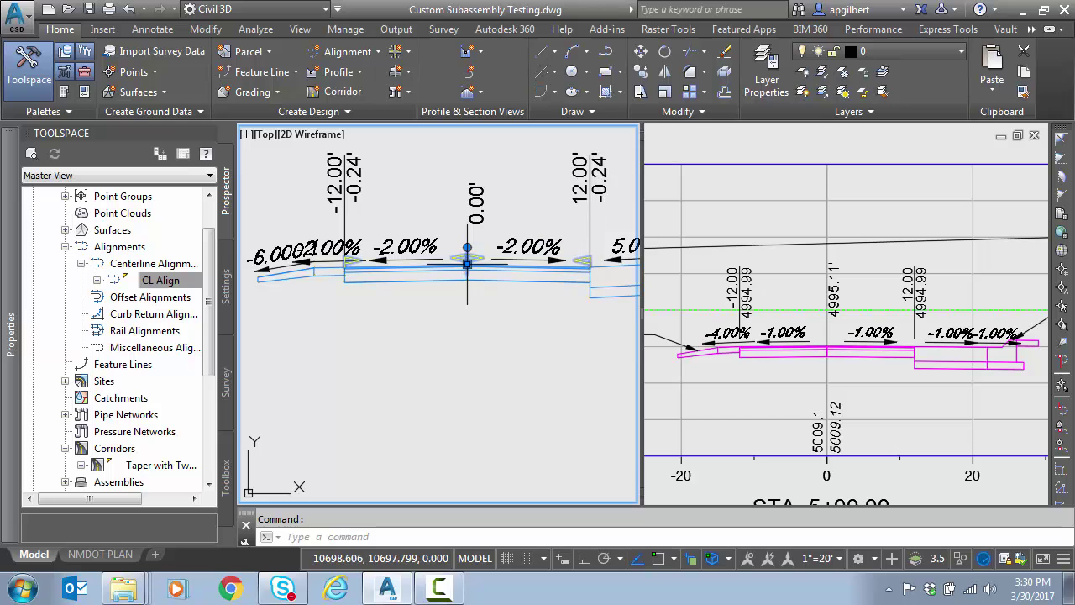
click(401, 76)
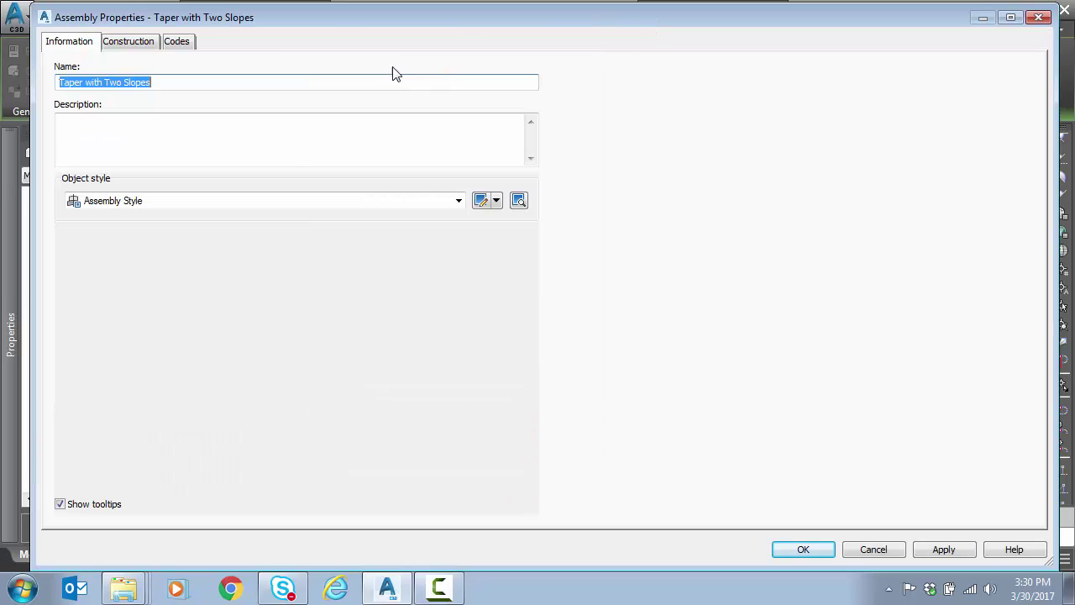
click(130, 42)
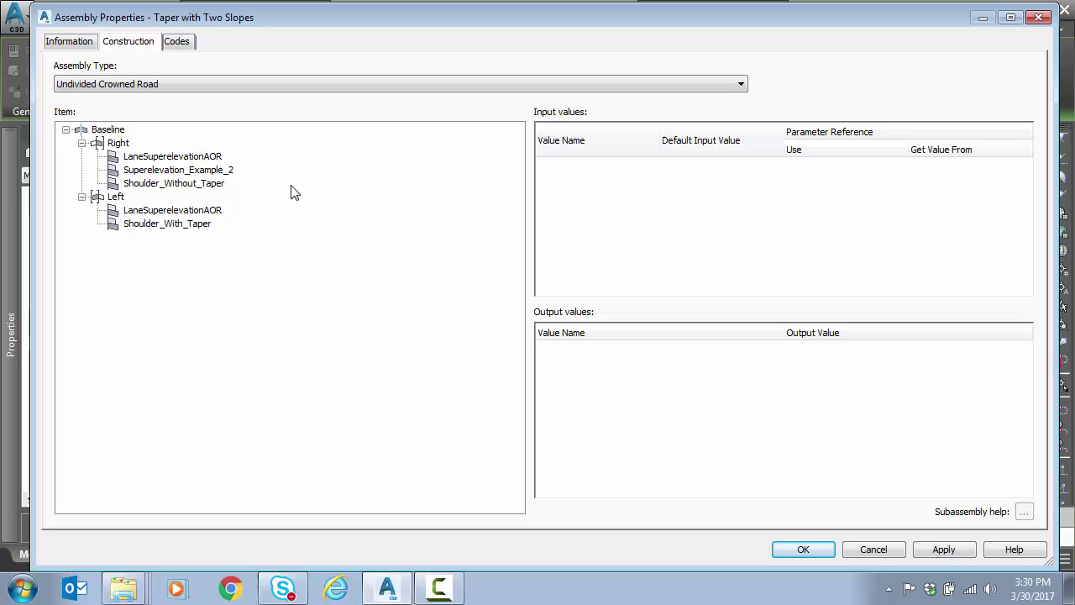
click(168, 158)
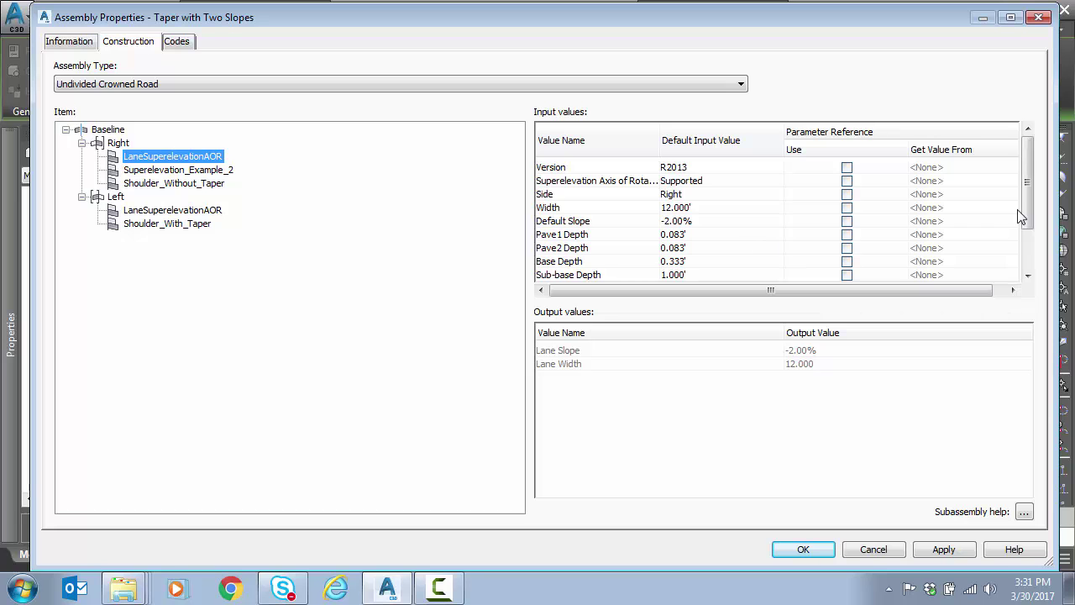
drag(1026, 204, 1022, 283)
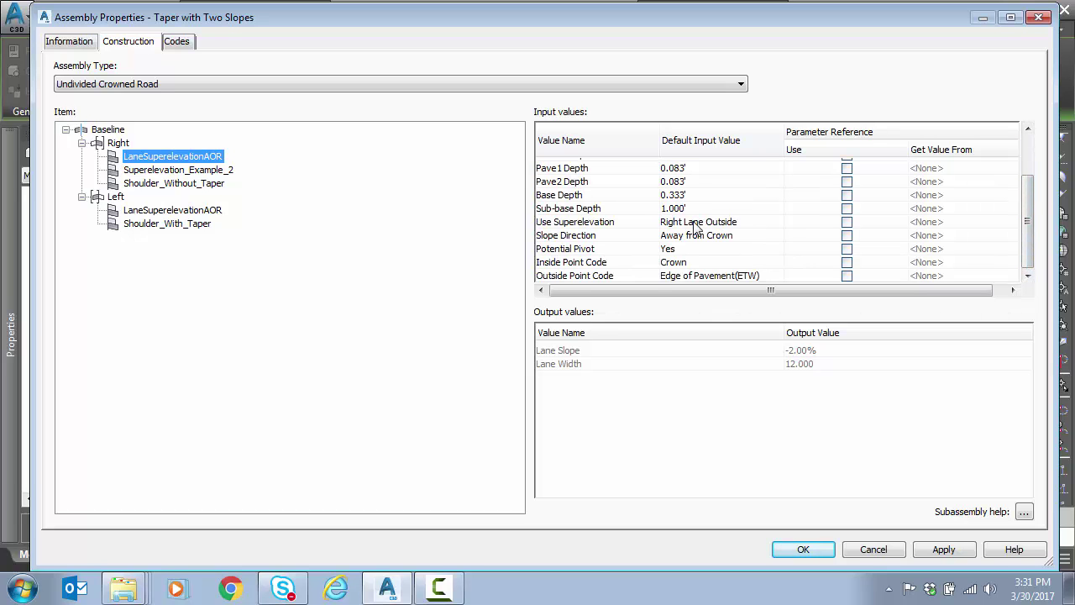
click(178, 171)
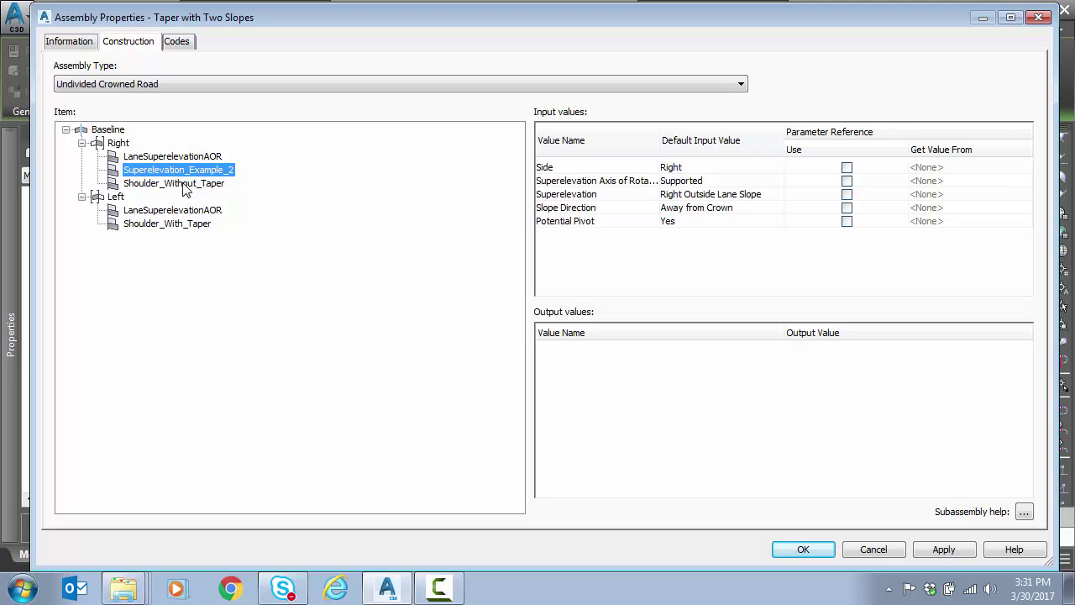
click(703, 198)
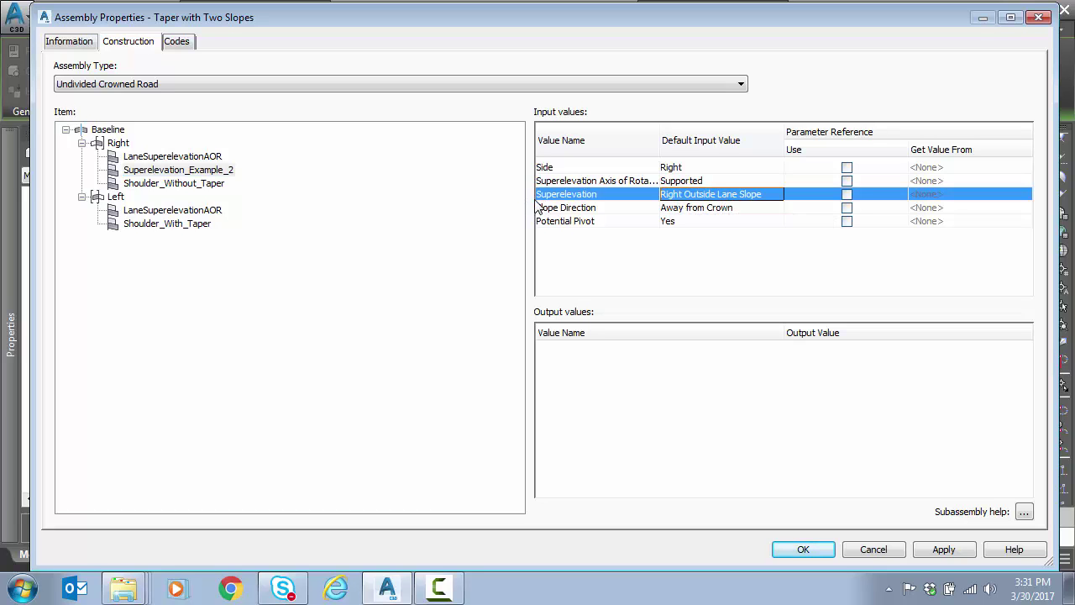
click(238, 182)
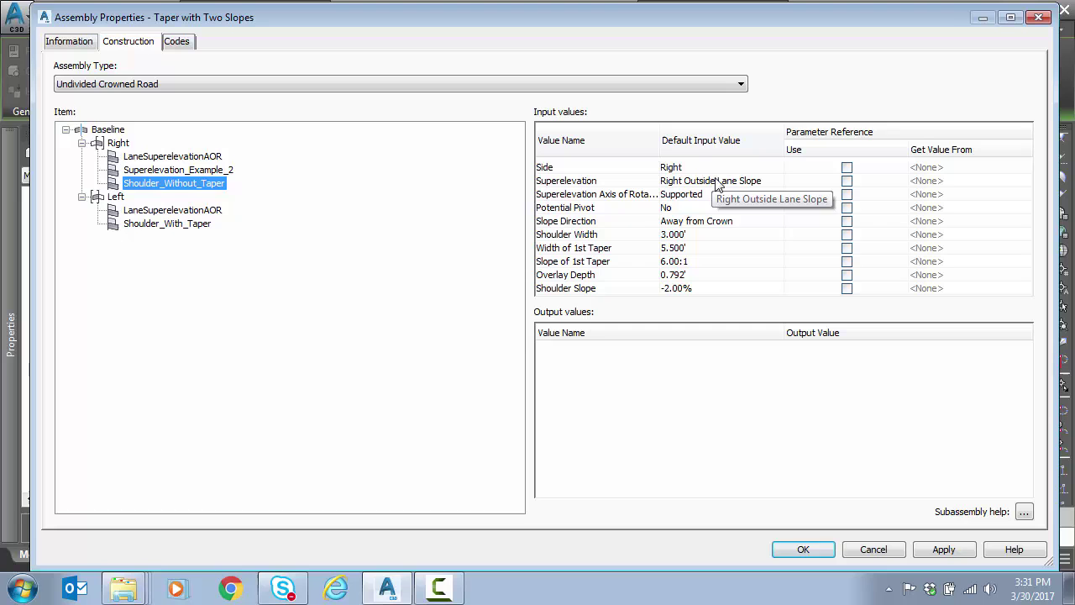
Set the Superelevation input of the right-side Superelevation_Example_2 subassembly to Right Outside Shoulder Slope
click(172, 170)
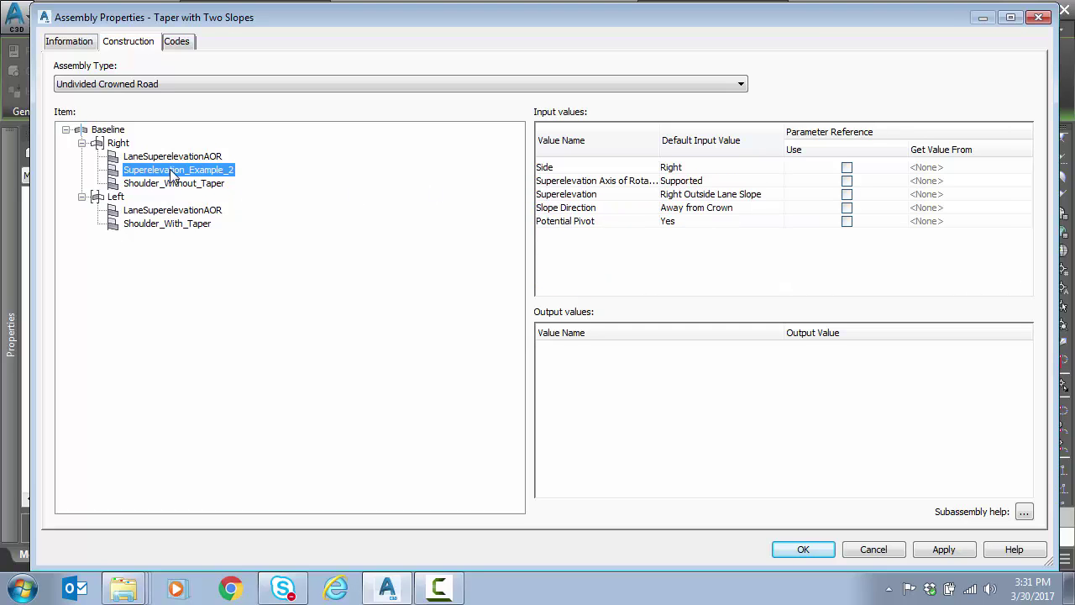
click(738, 196)
click(738, 196)
click(606, 283)
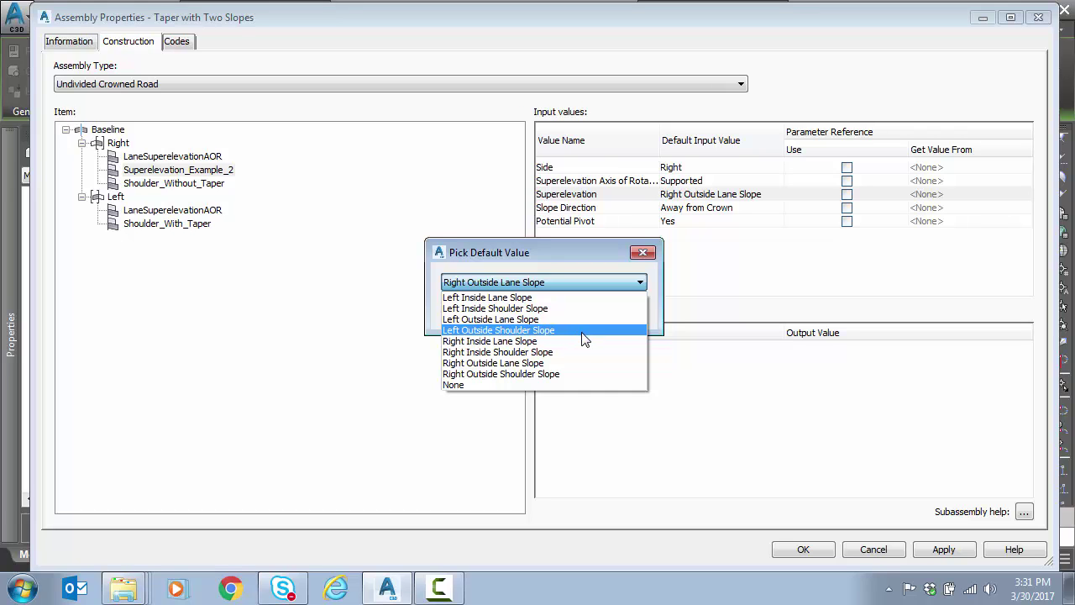
click(546, 374)
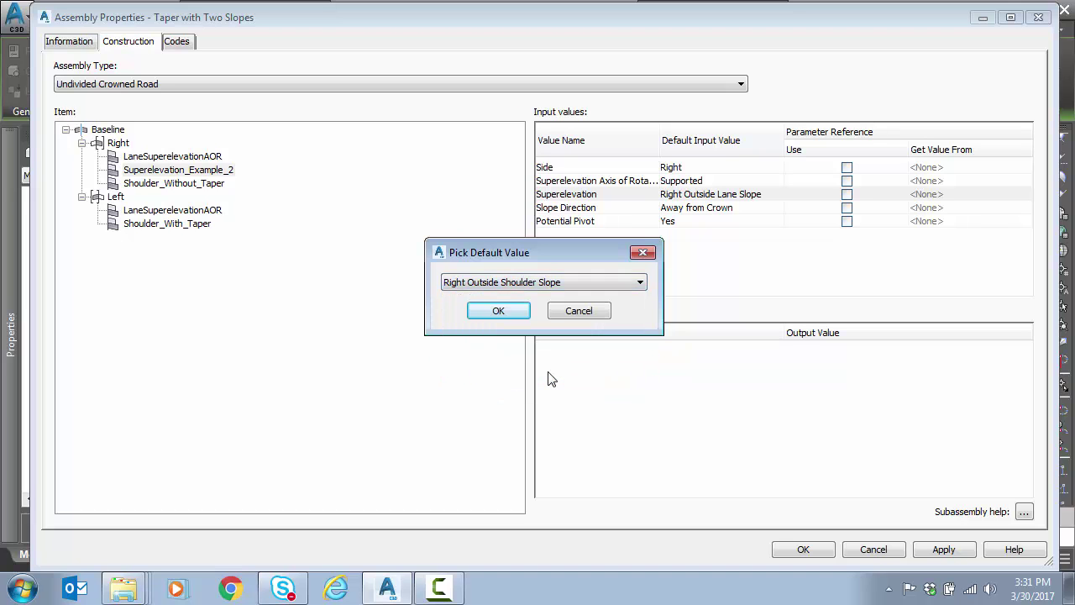
click(497, 315)
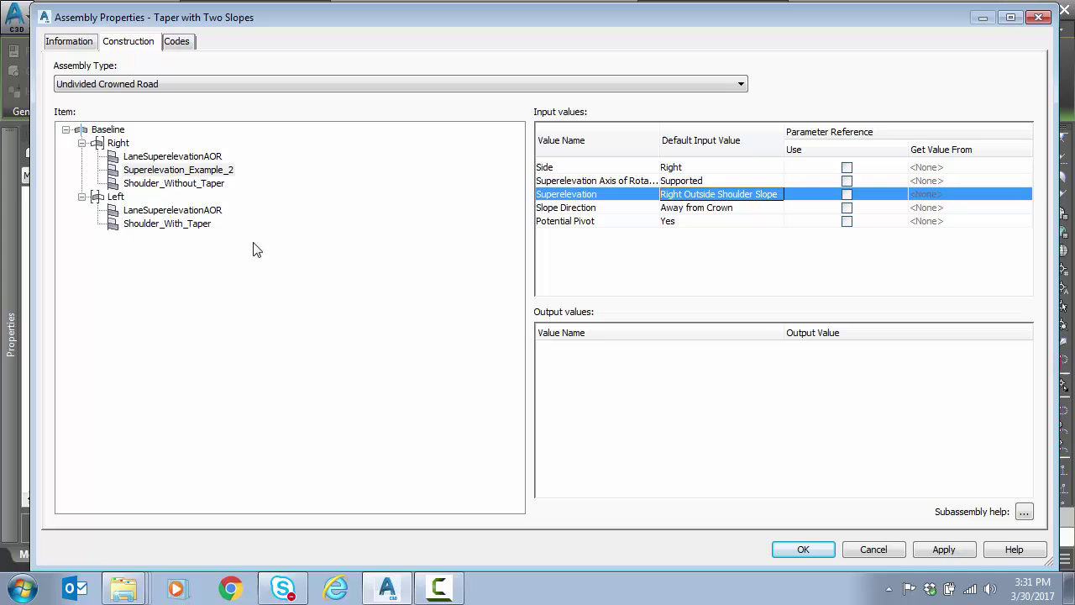
Set the Superelevation input of Shoulder_Without_Taper to Right Outside Shoulder Slope and accept the assembly properties
click(162, 183)
double_click(706, 181)
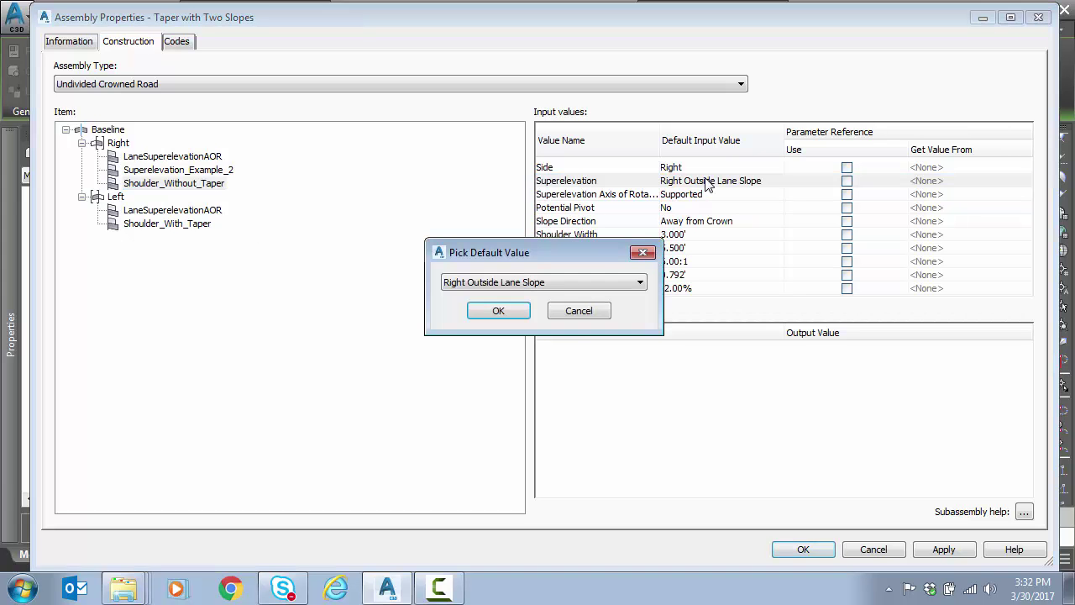
click(584, 284)
click(529, 374)
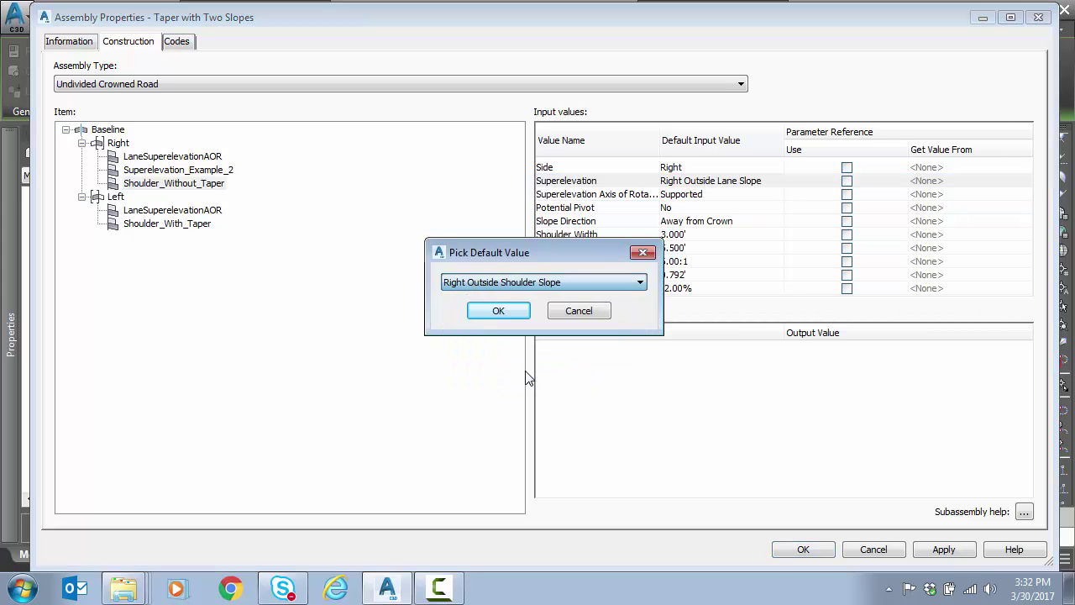
click(495, 316)
click(798, 546)
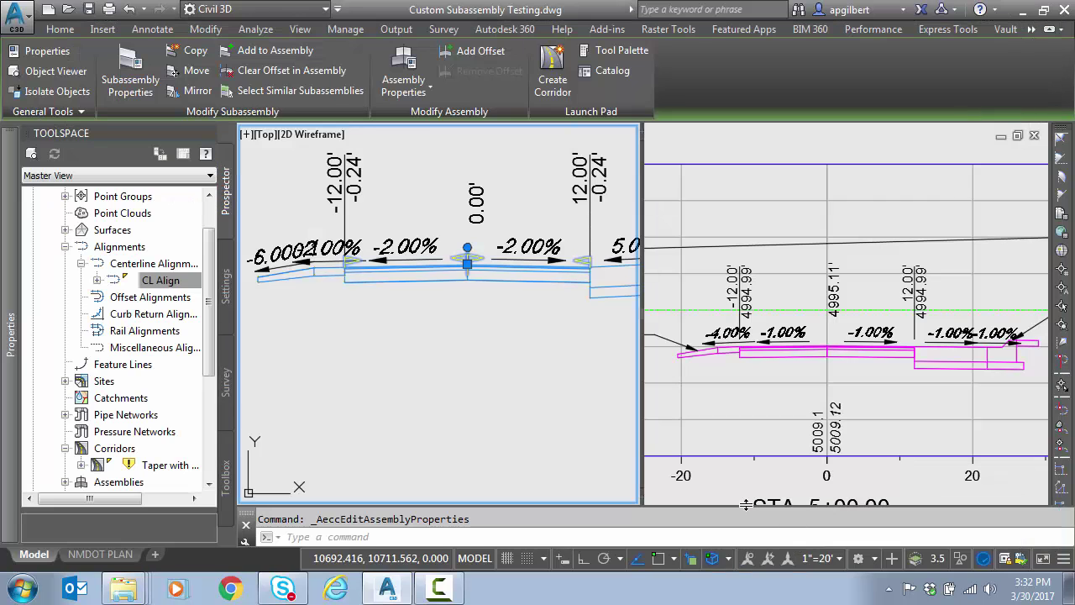
Rebuild the taper corridor from the changed assembly and check the right shoulder slopes on the STA. 5+00.00 section
right_click(156, 473)
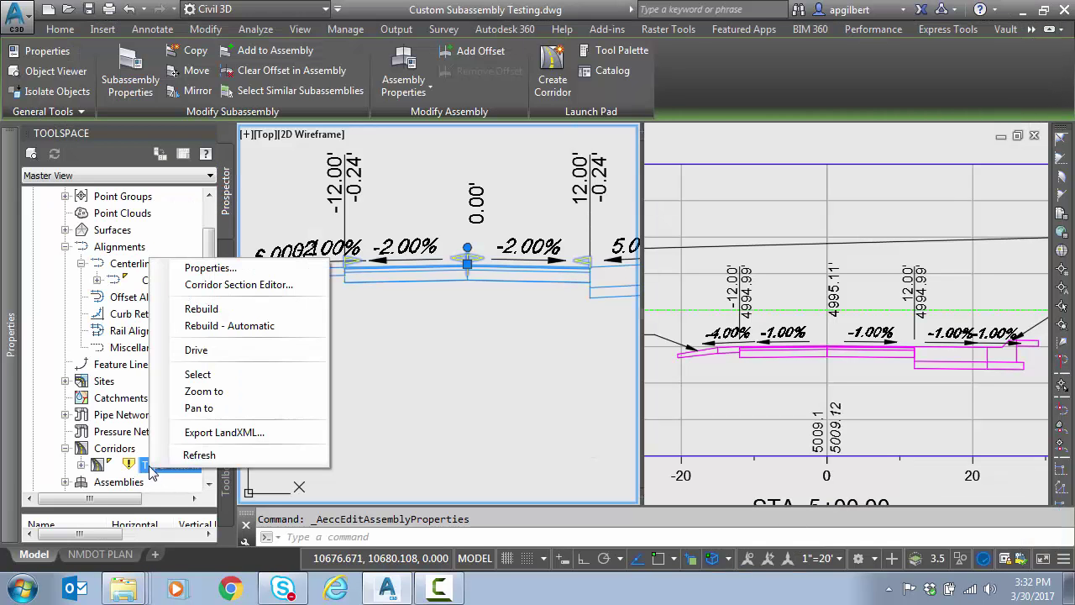
click(192, 307)
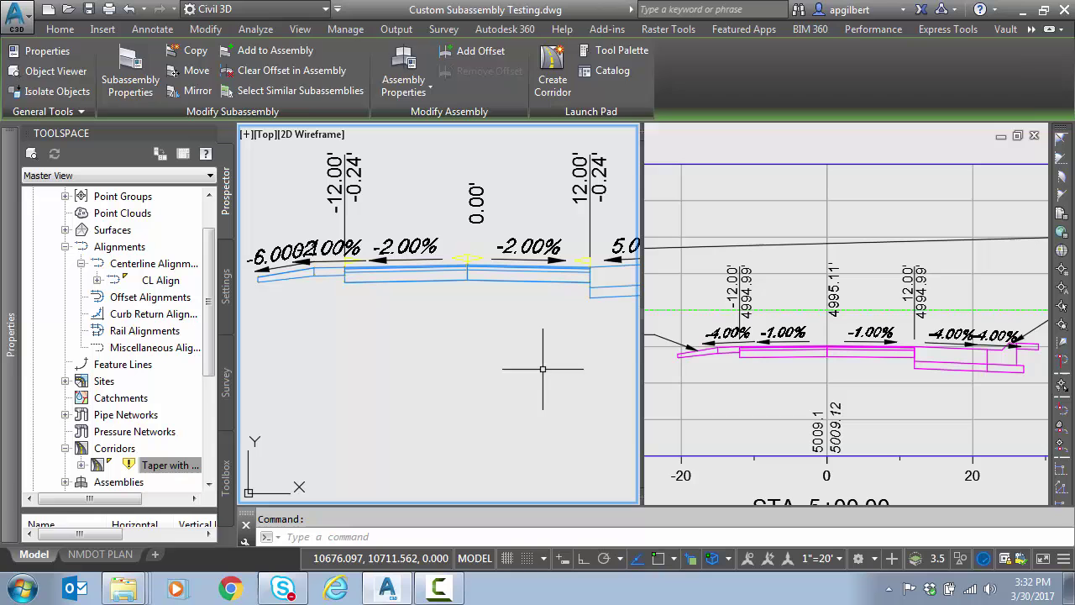
key(Escape)
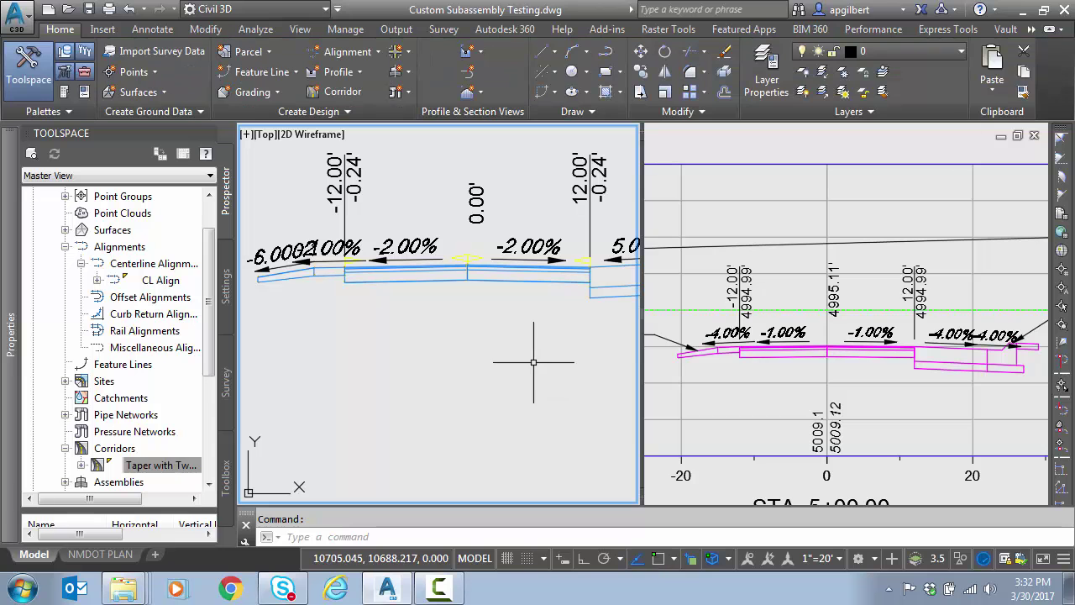
click(985, 357)
scroll(984, 357, up, 4)
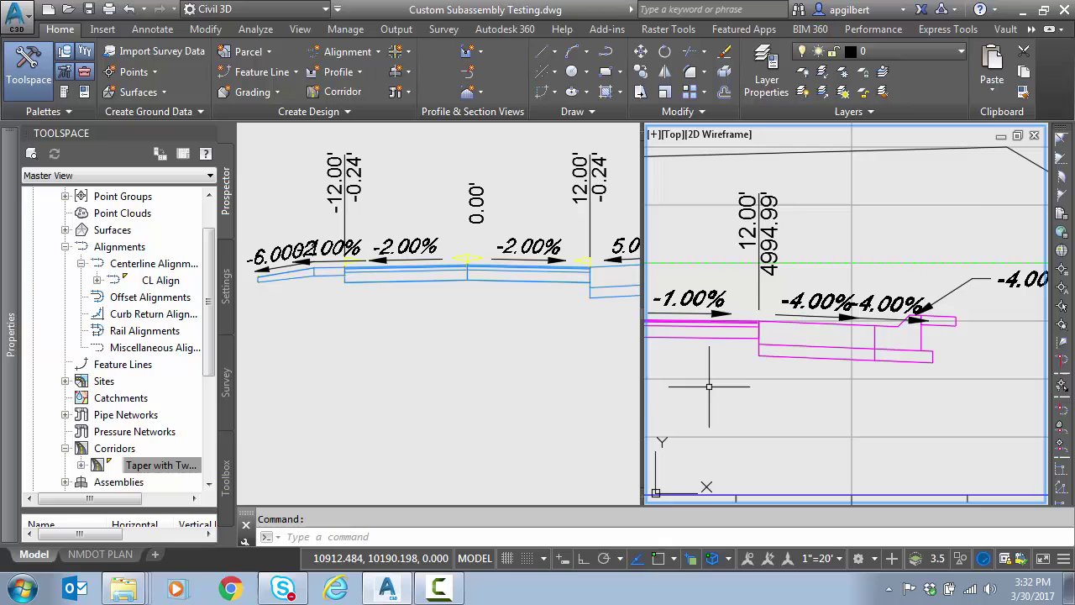
scroll(811, 378, down, 3)
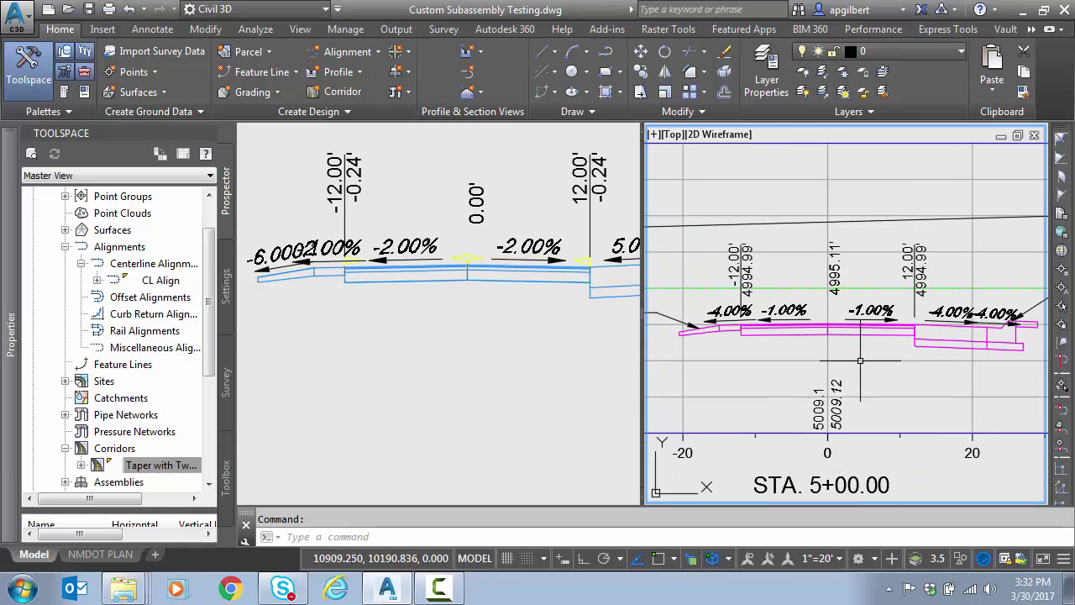